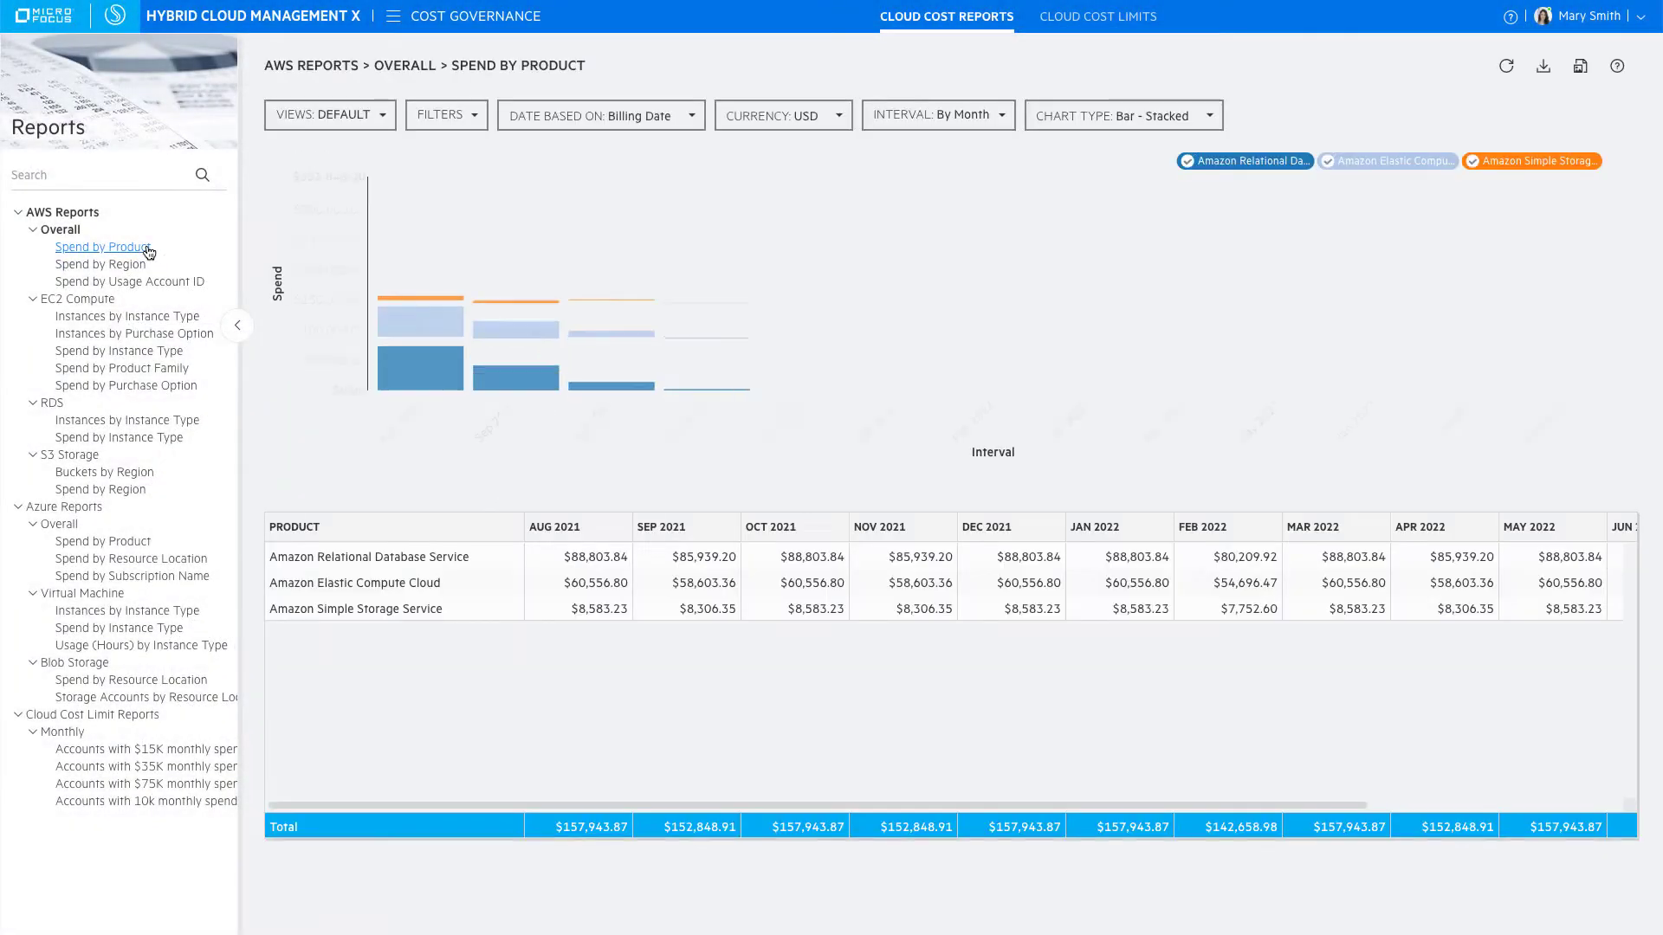
Step: Open the AWS Spend by Usage Account ID report, filtered to the Cost Center tag 1234
{"action": "left_click", "coordinate": [141, 266]}
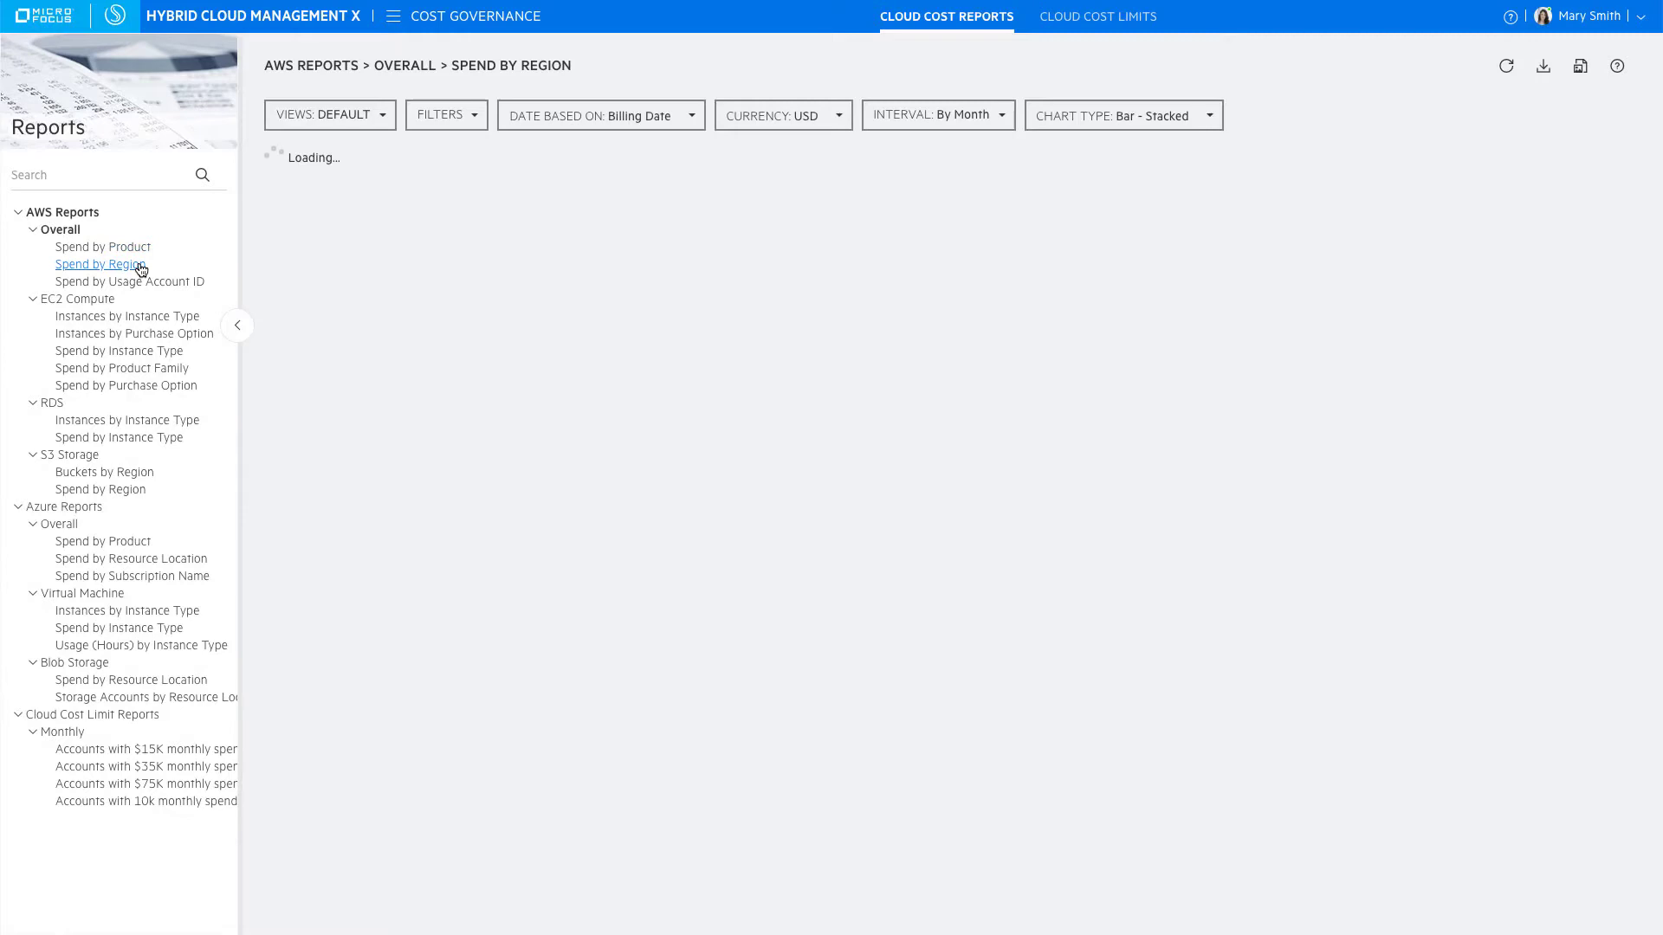
{"action": "left_click", "coordinate": [168, 284]}
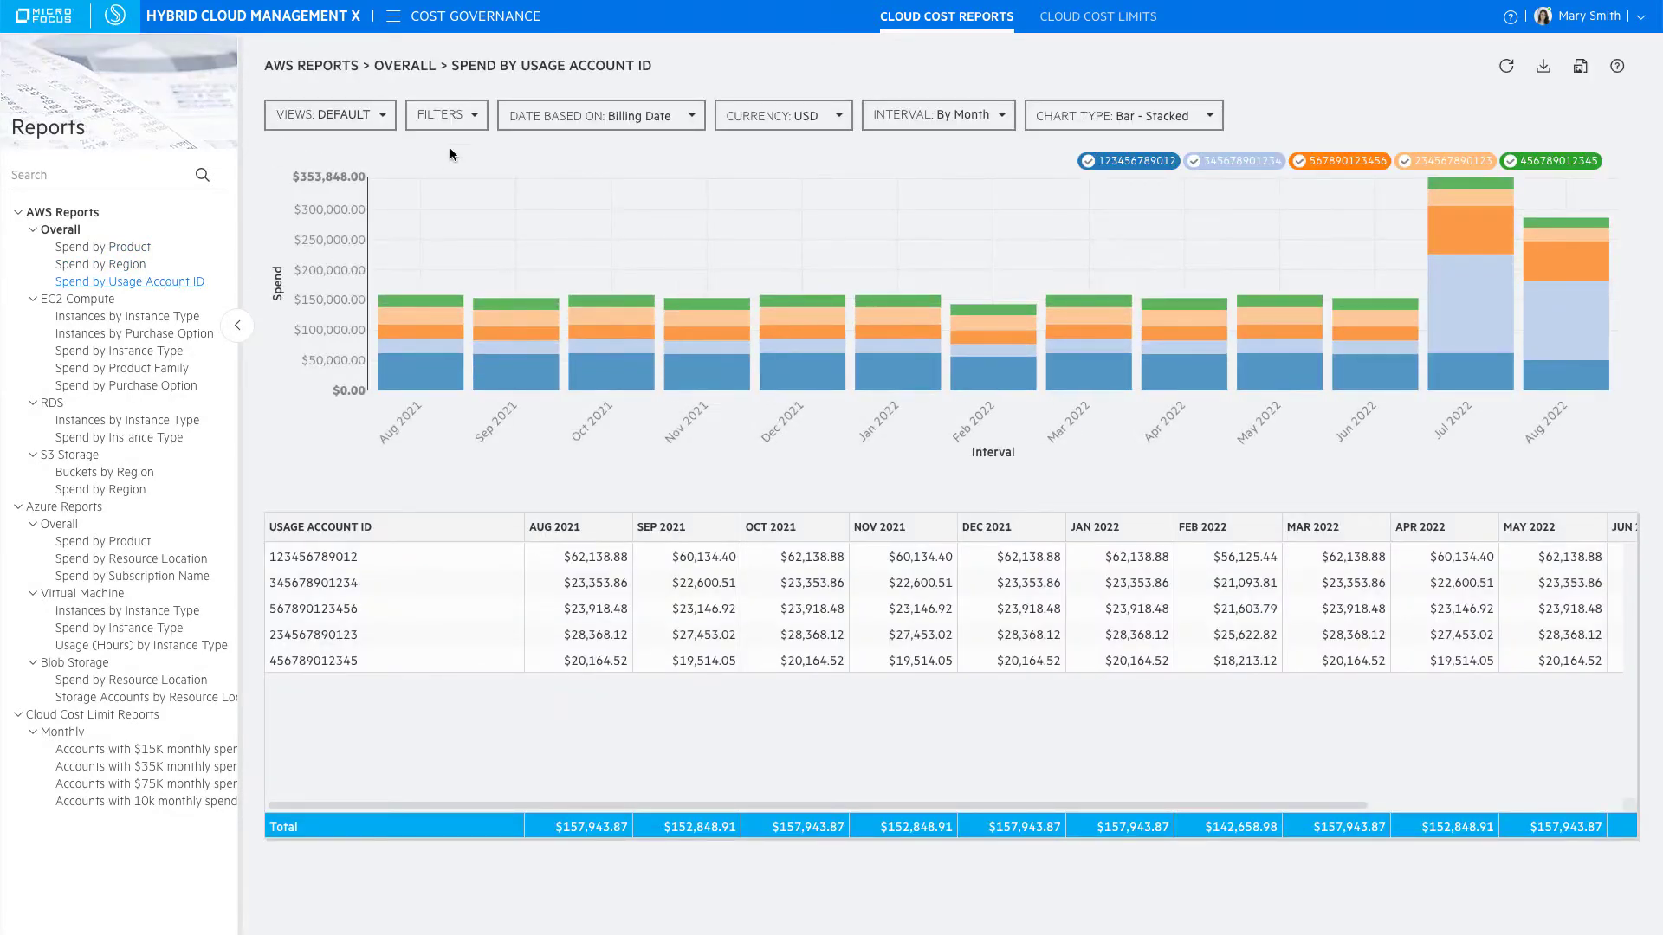
{"action": "left_click", "coordinate": [443, 114]}
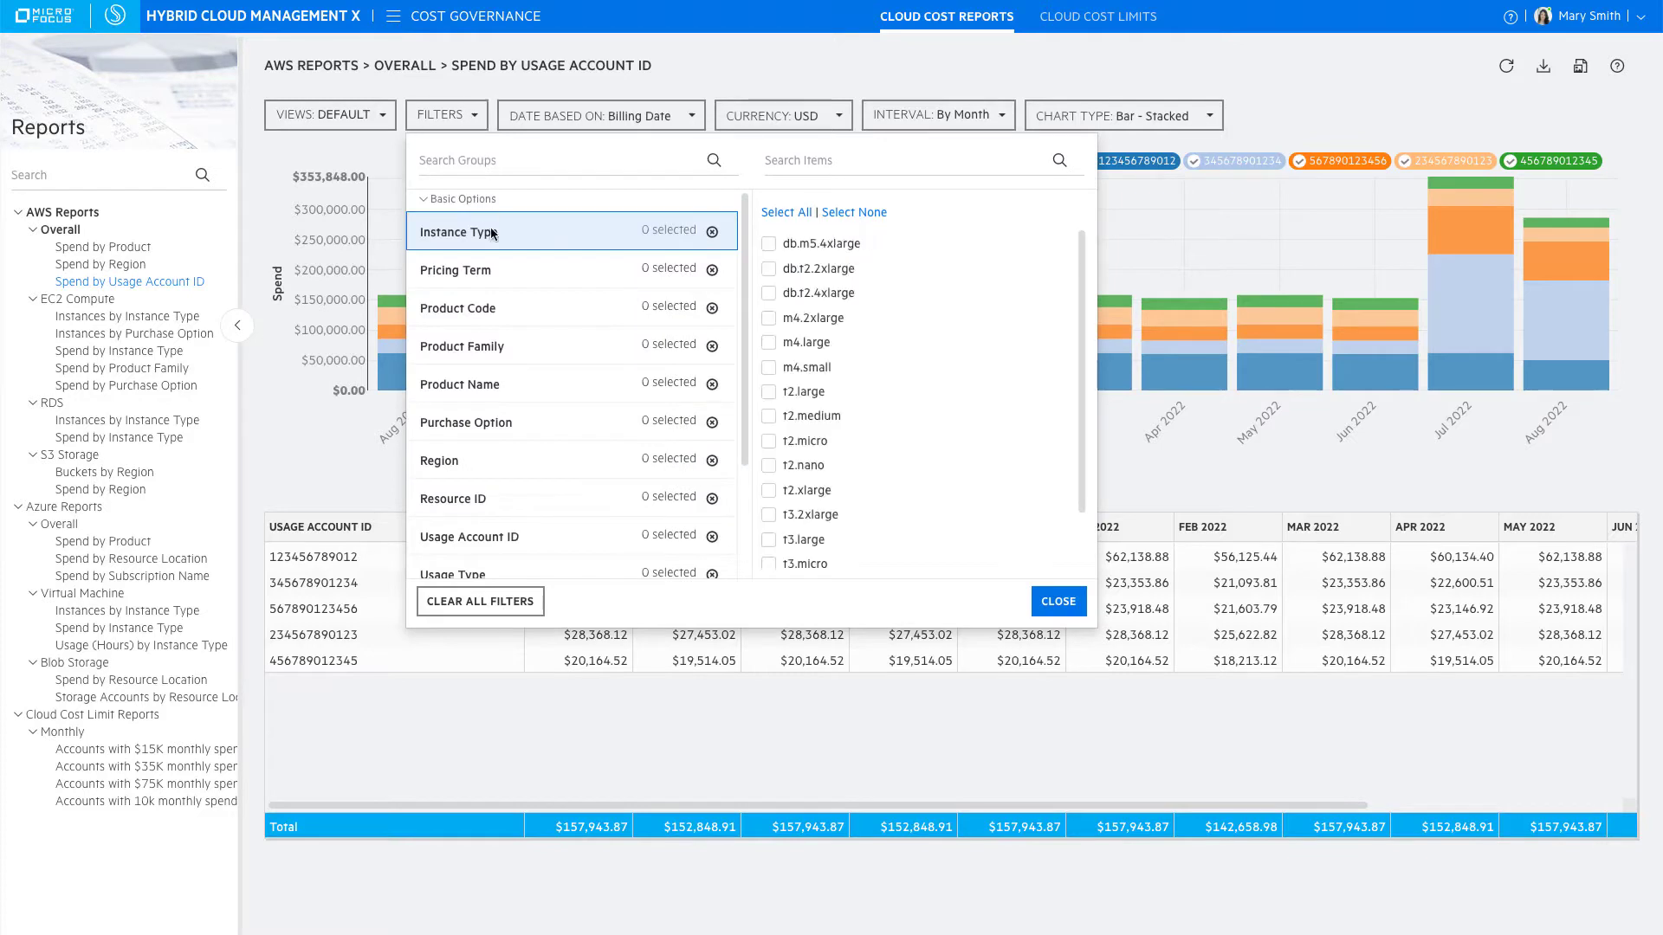
{"action": "scroll", "coordinate": [516, 346], "scroll_direction": "down", "scroll_amount": 3}
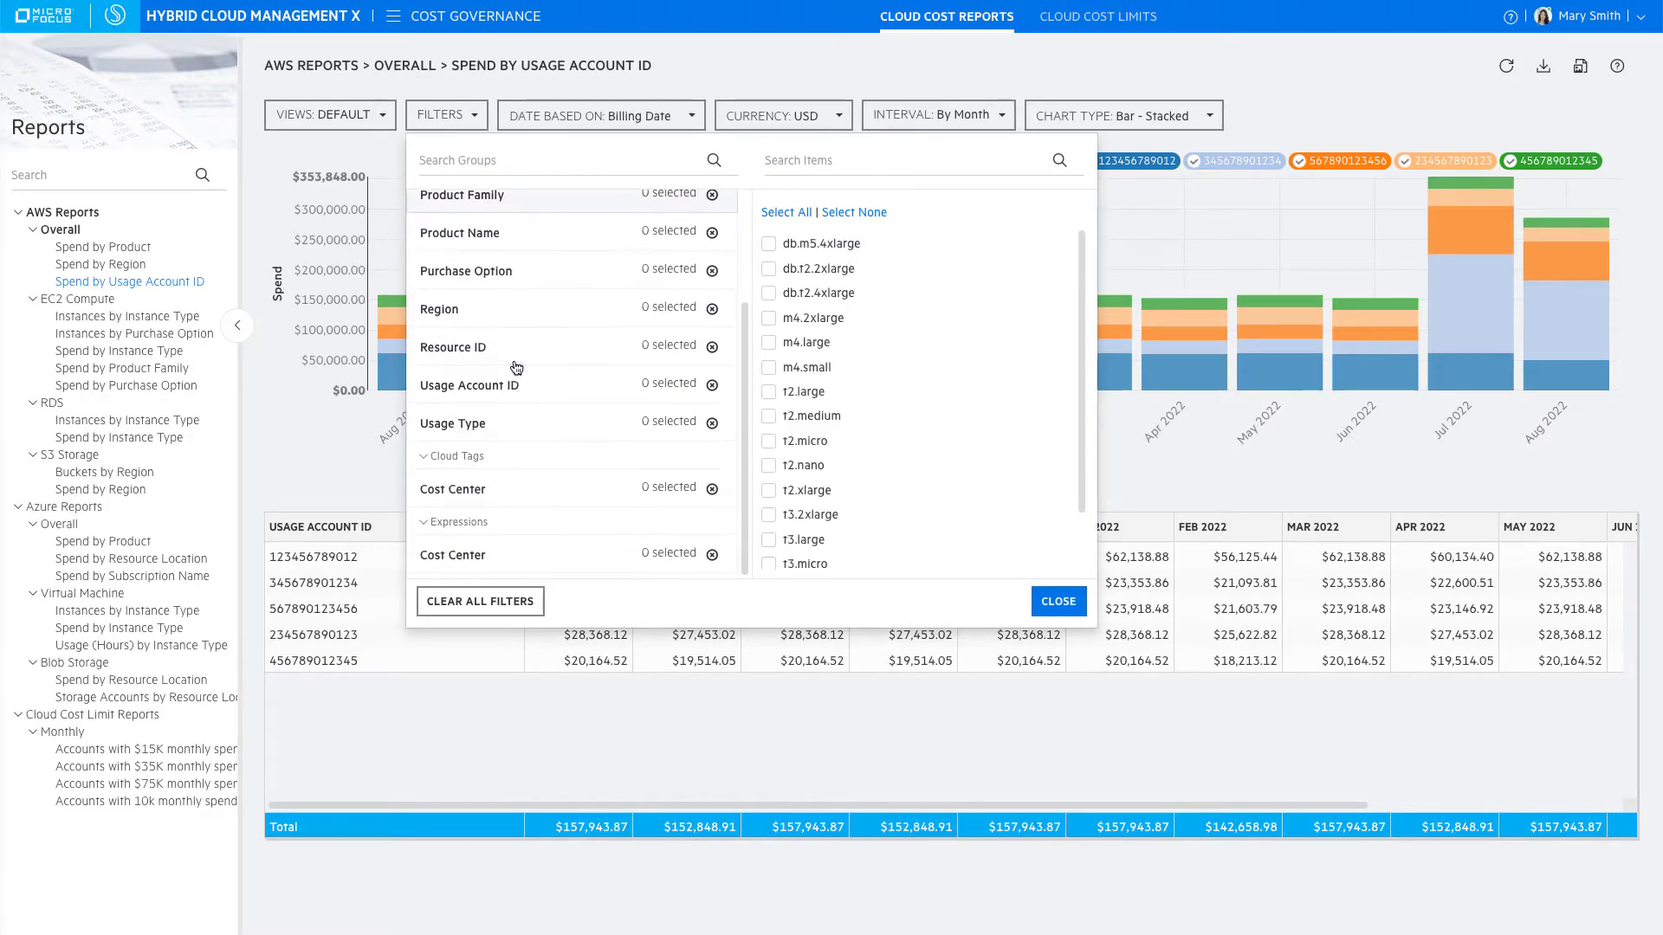
{"action": "left_click", "coordinate": [522, 499]}
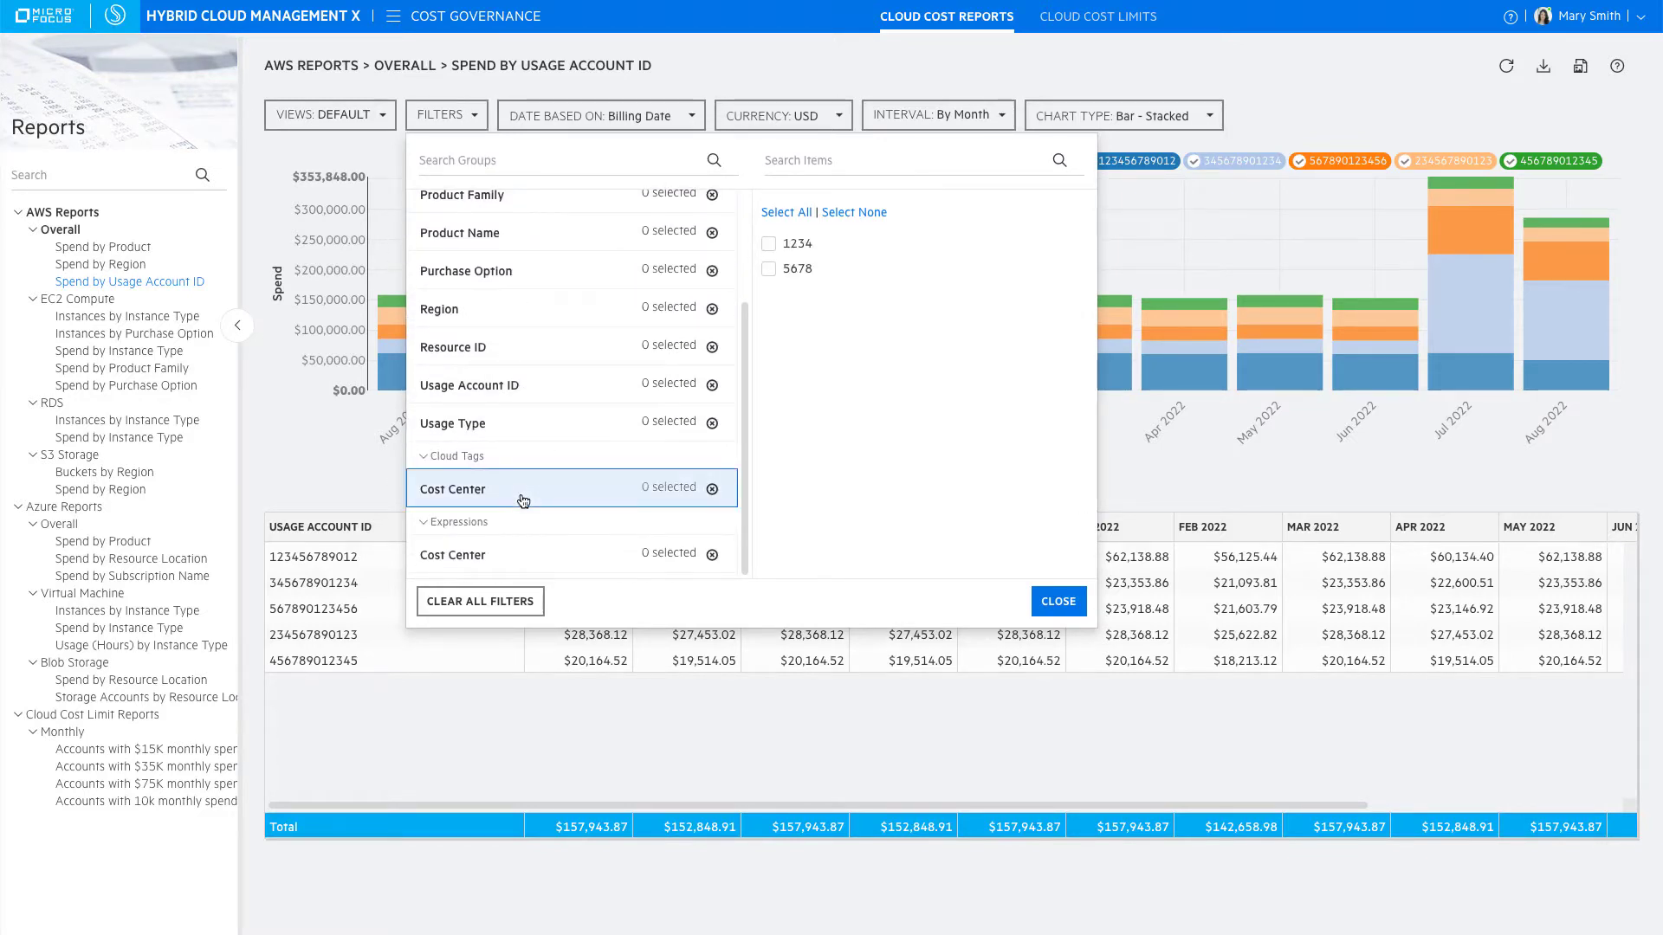
{"action": "left_click", "coordinate": [768, 245]}
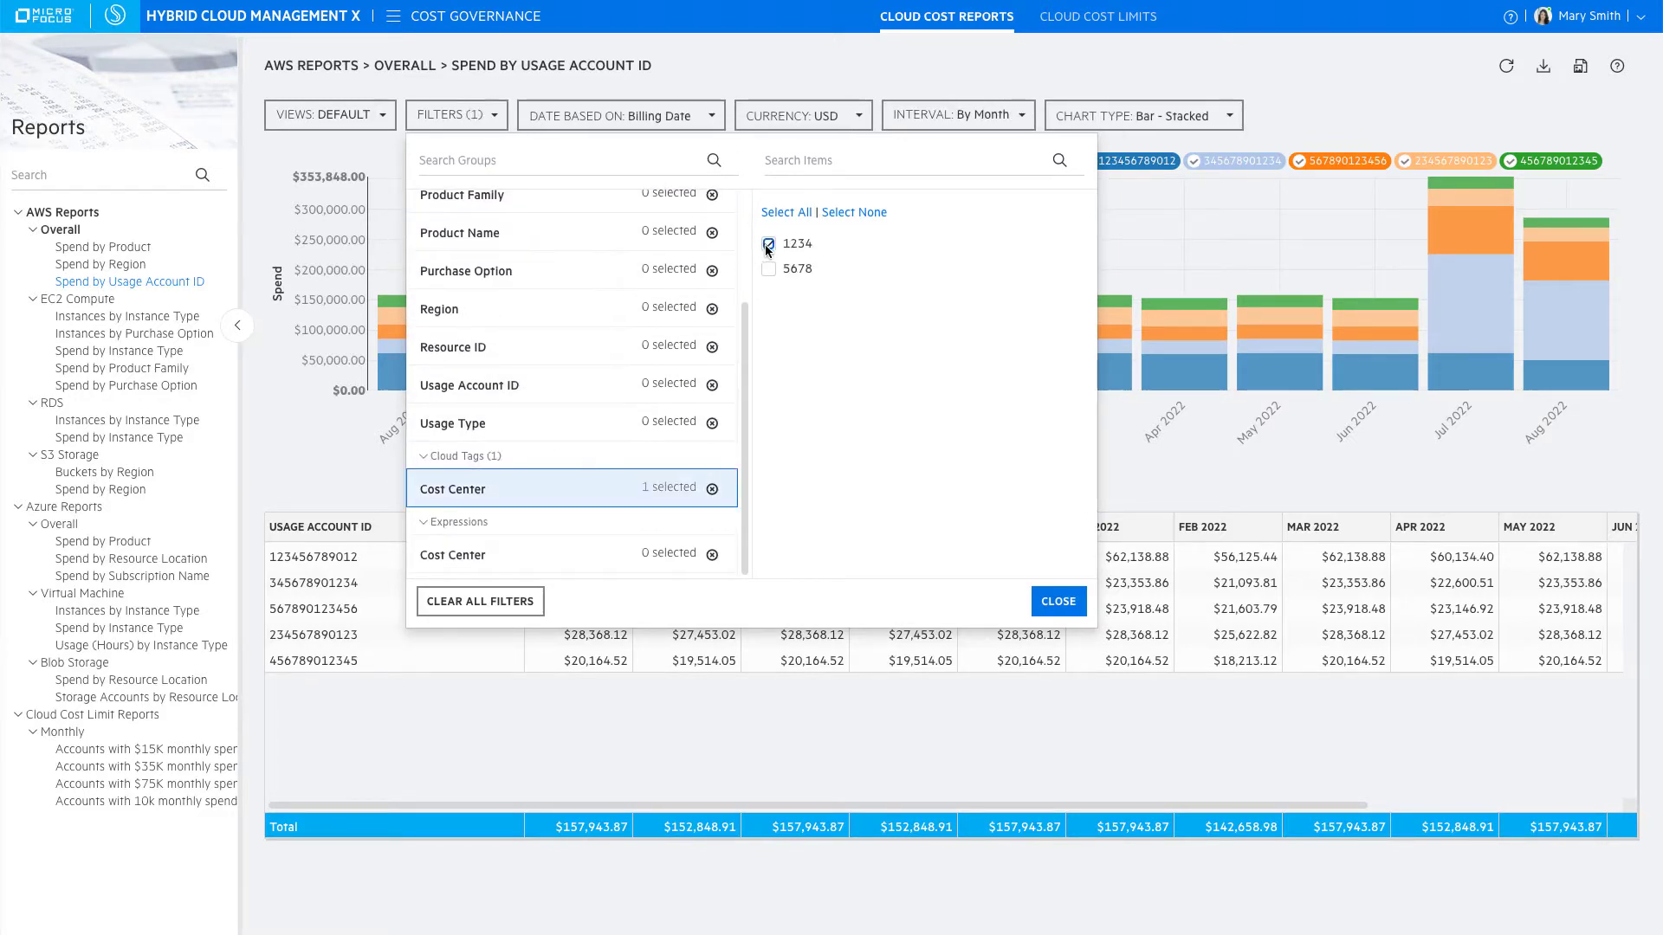
{"action": "left_click", "coordinate": [1059, 601]}
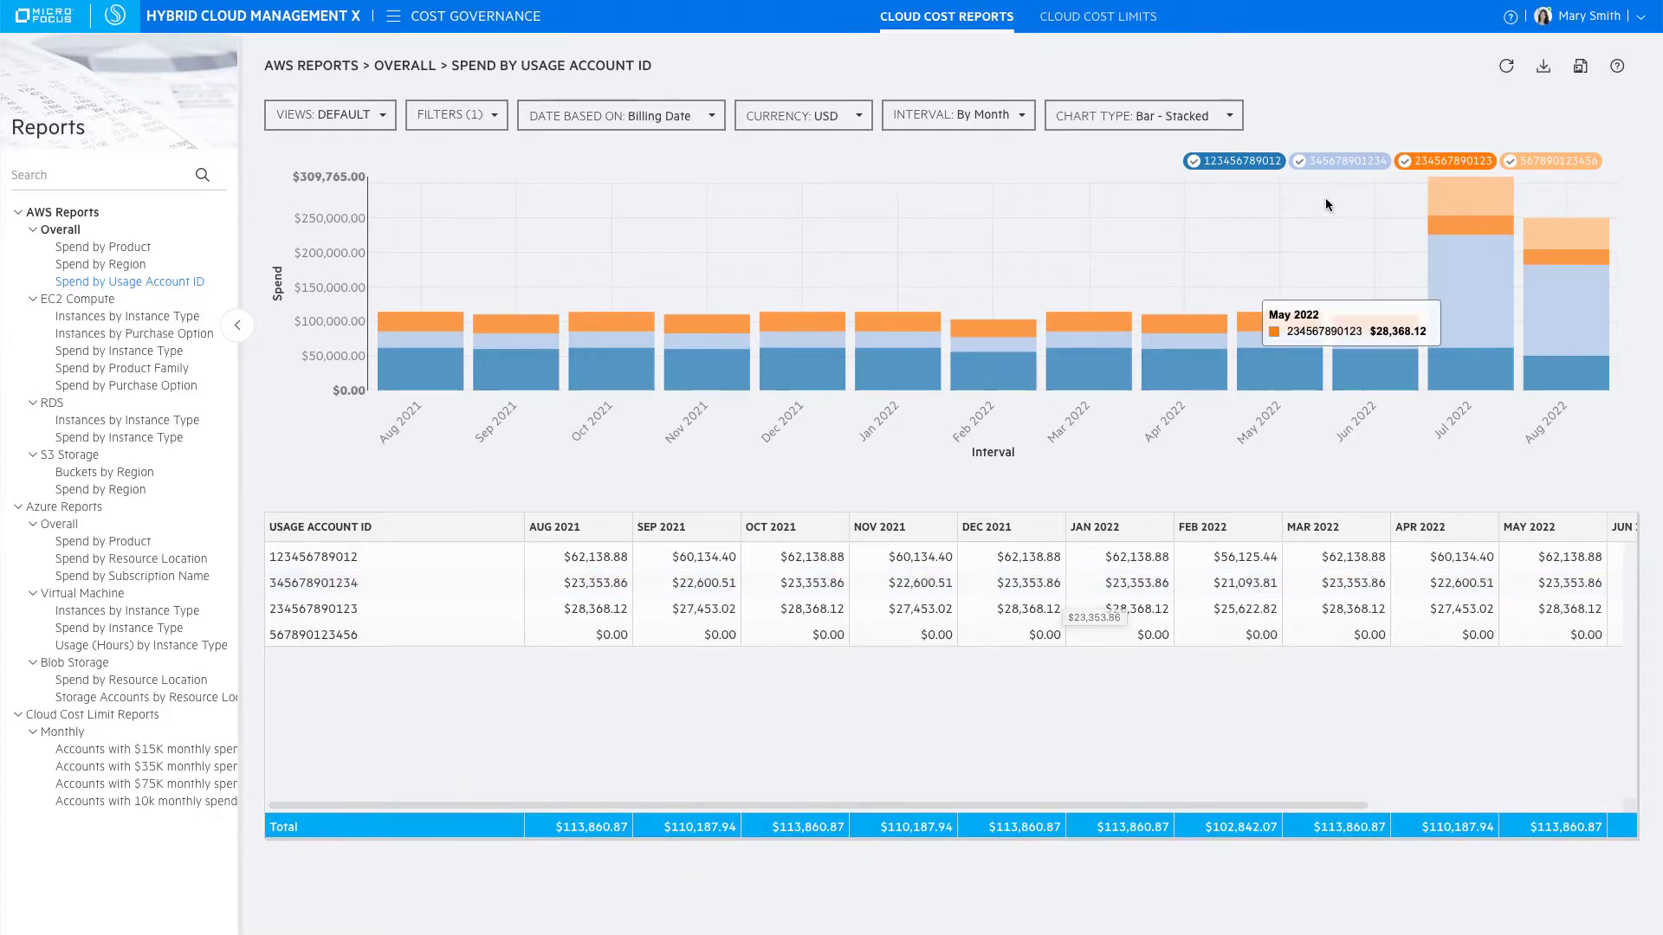
Step: Export the usage account spend chart as a PNG, view it, then open the $75K warning report
{"action": "left_click", "coordinate": [1579, 69]}
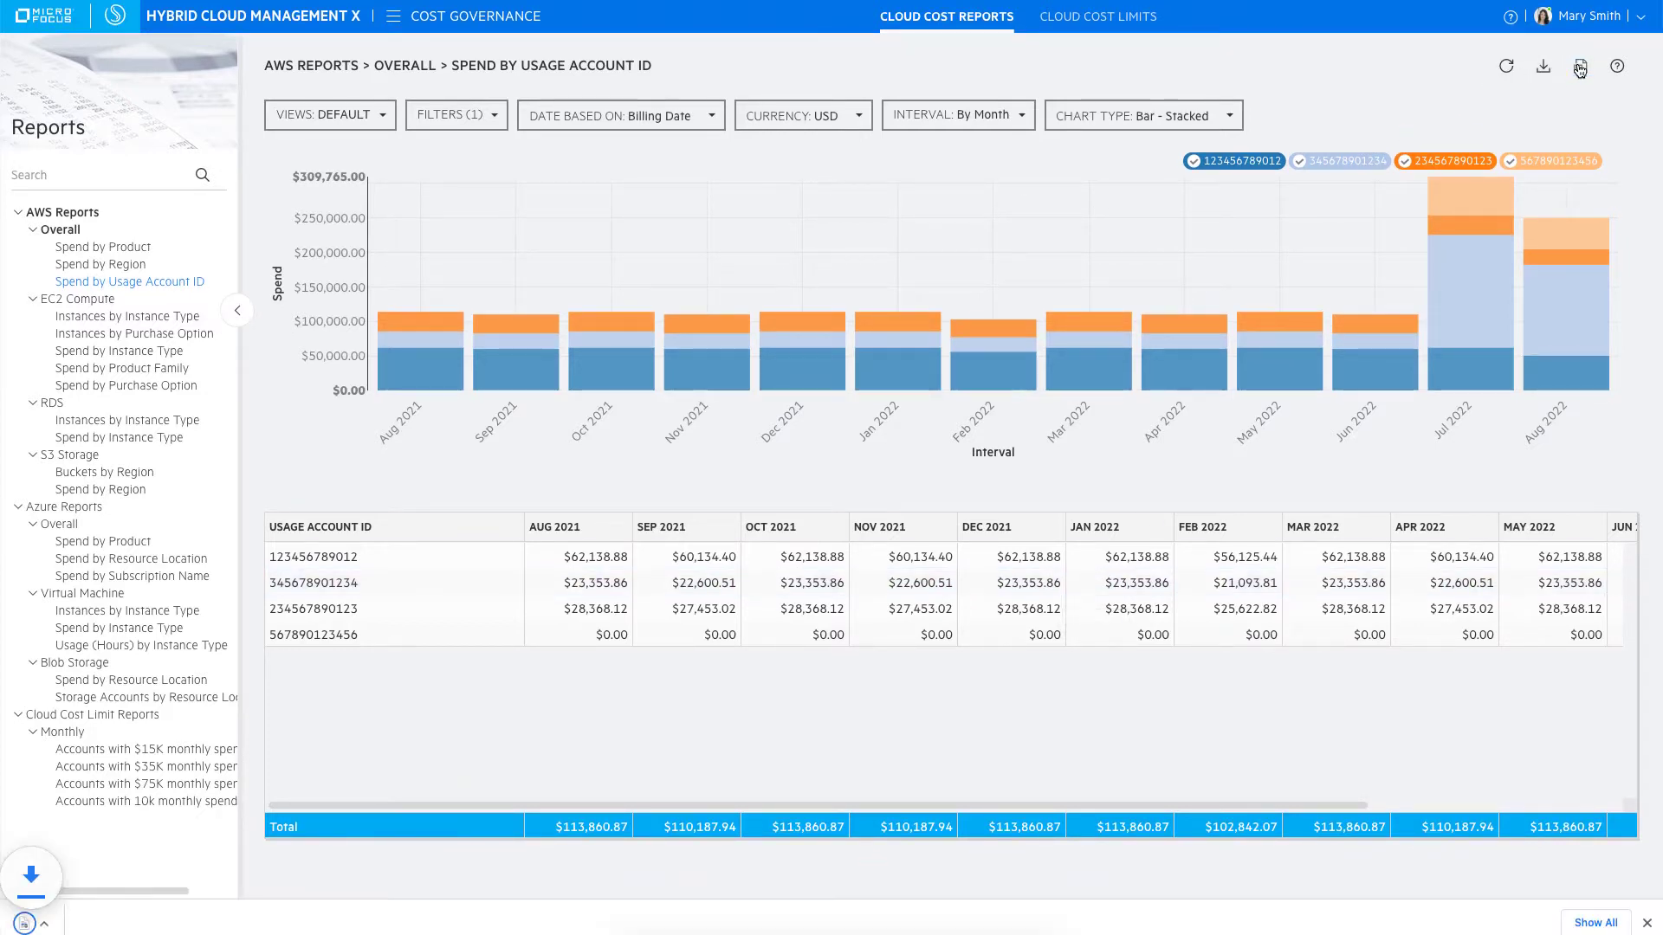
{"action": "left_click", "coordinate": [165, 918]}
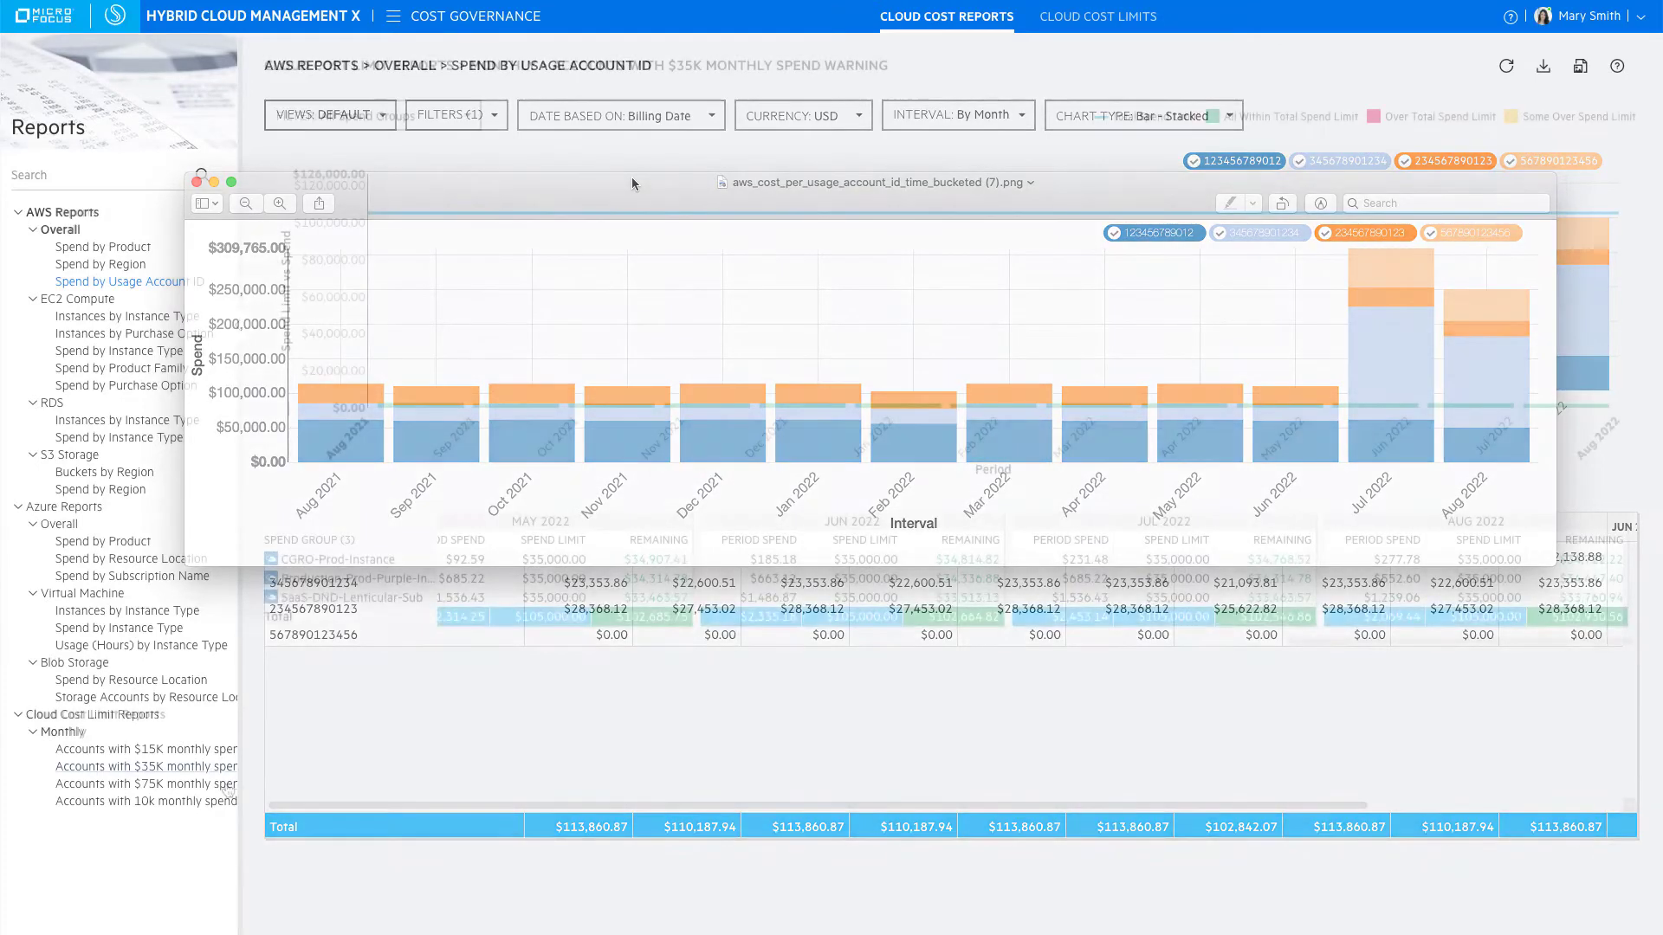
{"action": "left_click", "coordinate": [225, 785]}
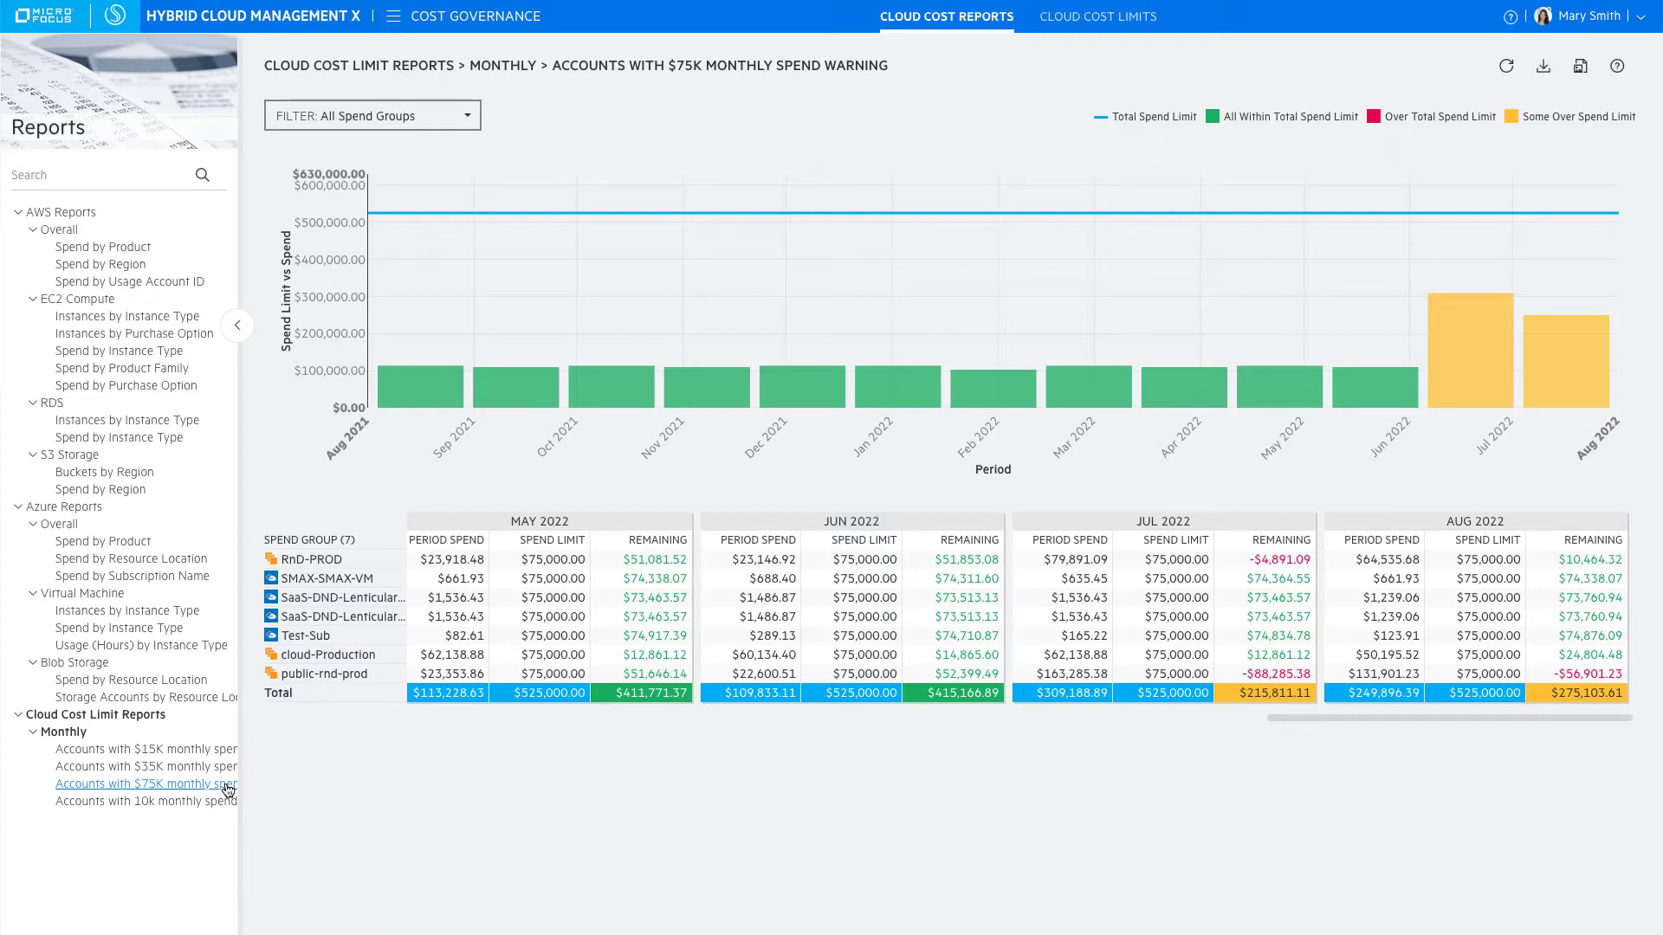
Step: Filter the $75K monthly spend warning report to the public-rnd-prod spend group
{"action": "left_click", "coordinate": [346, 678]}
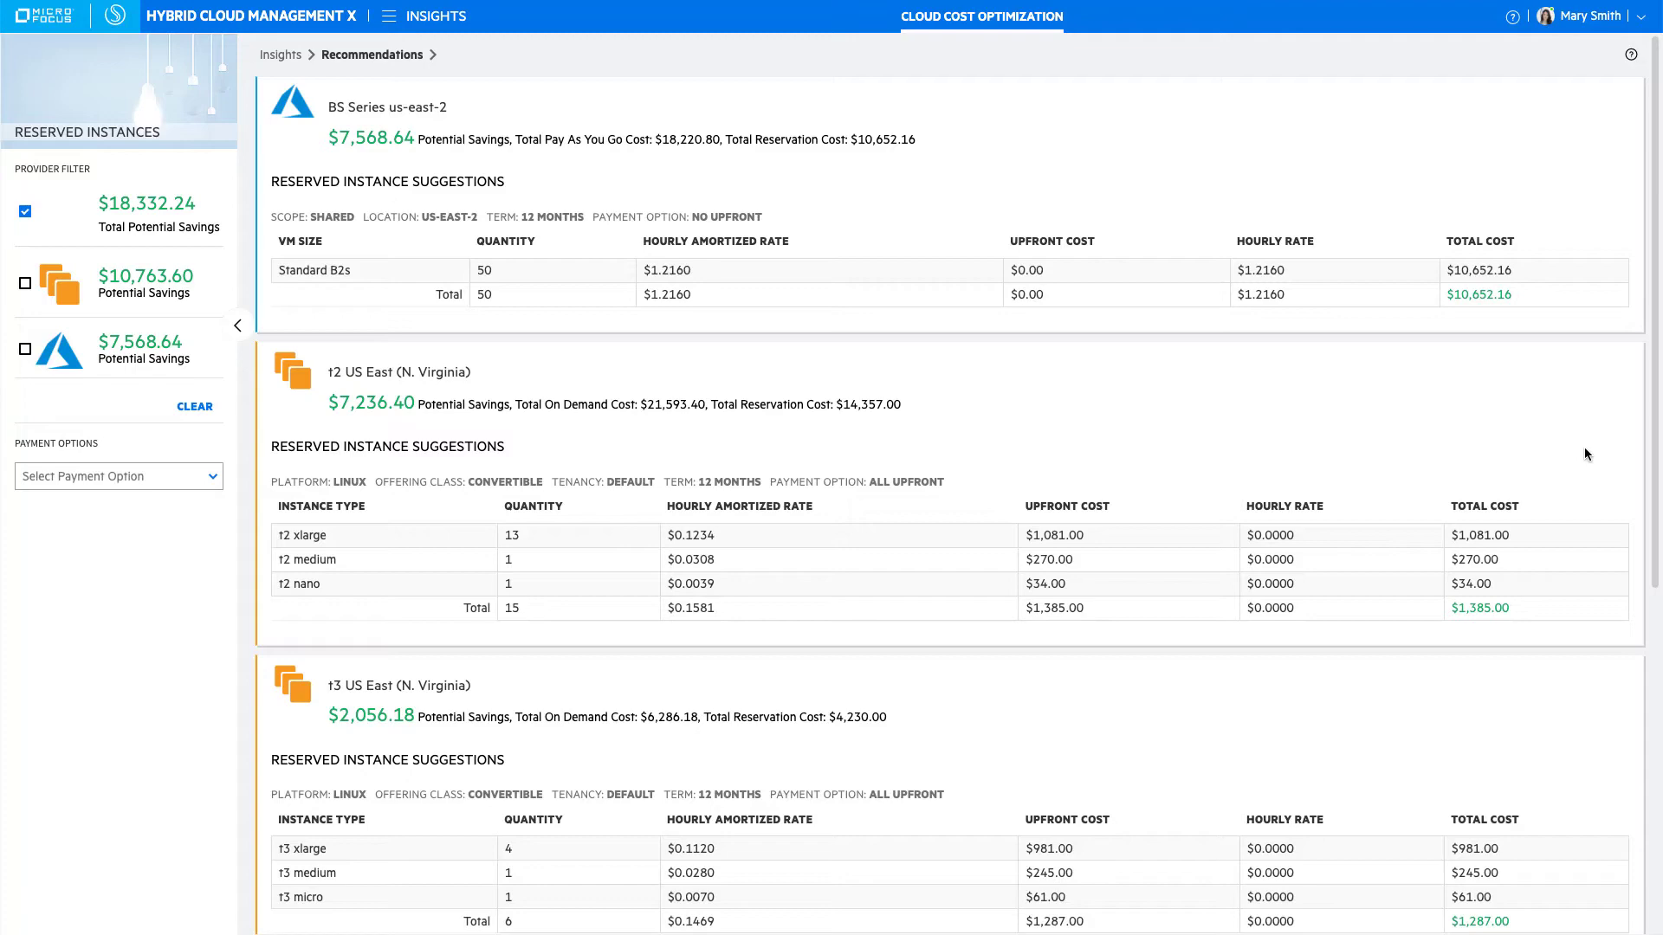
Step: Scroll down through the Reserved Instances recommendation cards
{"action": "scroll", "coordinate": [1584, 449], "scroll_direction": "down", "scroll_amount": 3}
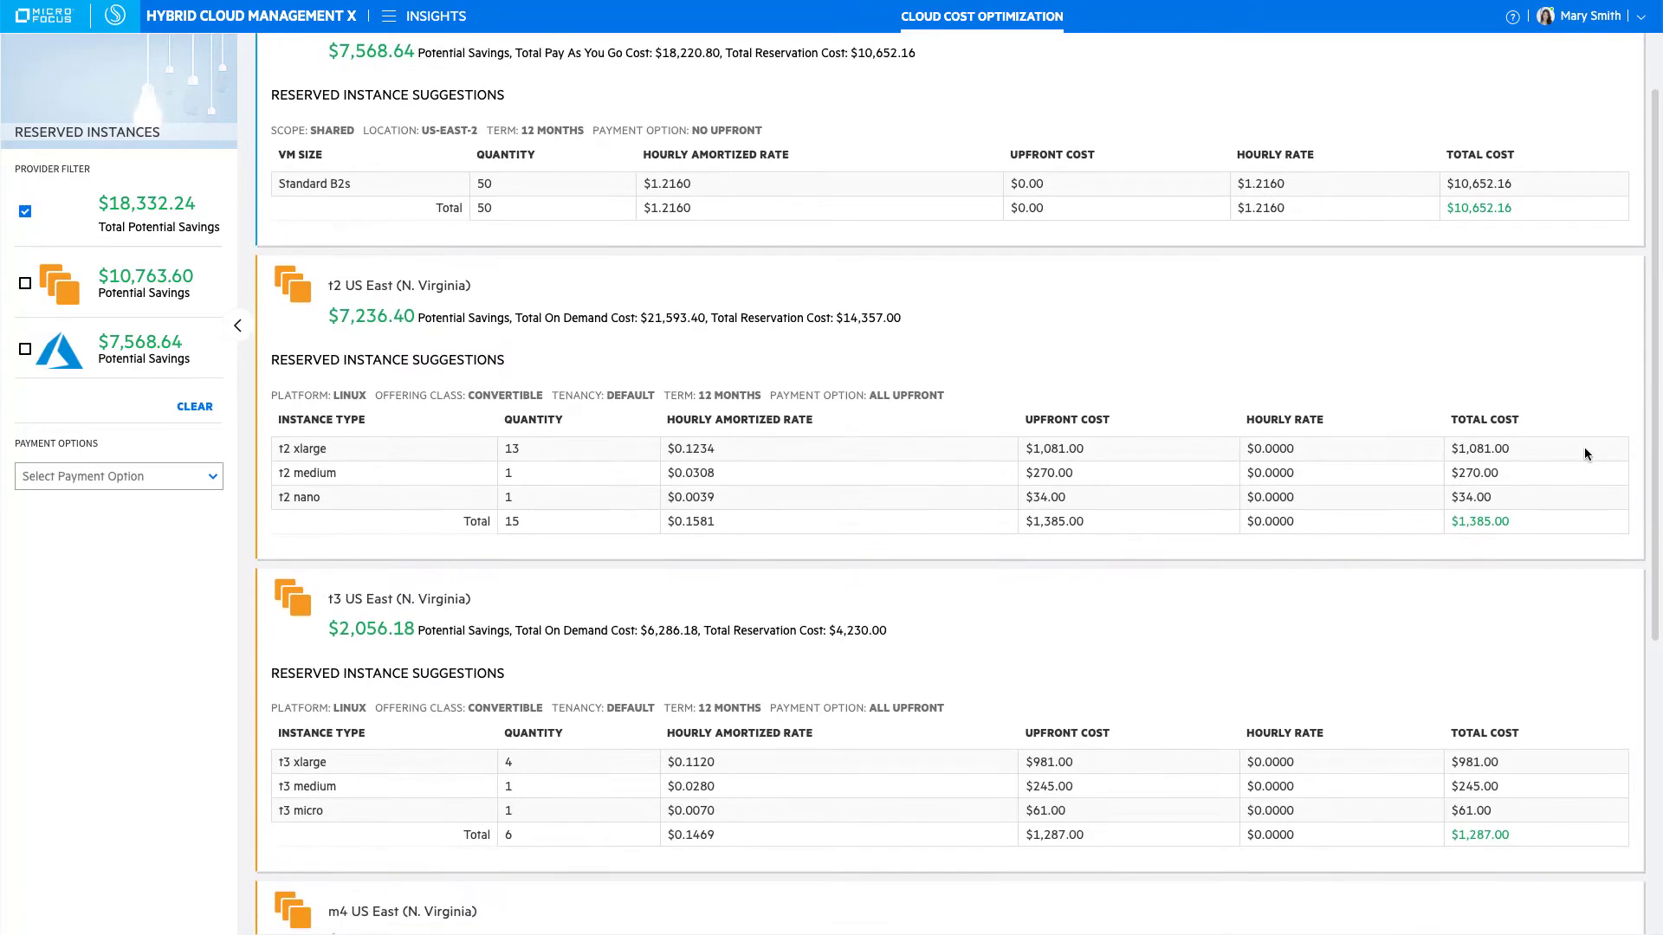
{"action": "scroll", "coordinate": [1584, 452], "scroll_direction": "down", "scroll_amount": 2}
{"action": "scroll", "coordinate": [1584, 453], "scroll_direction": "down", "scroll_amount": 1}
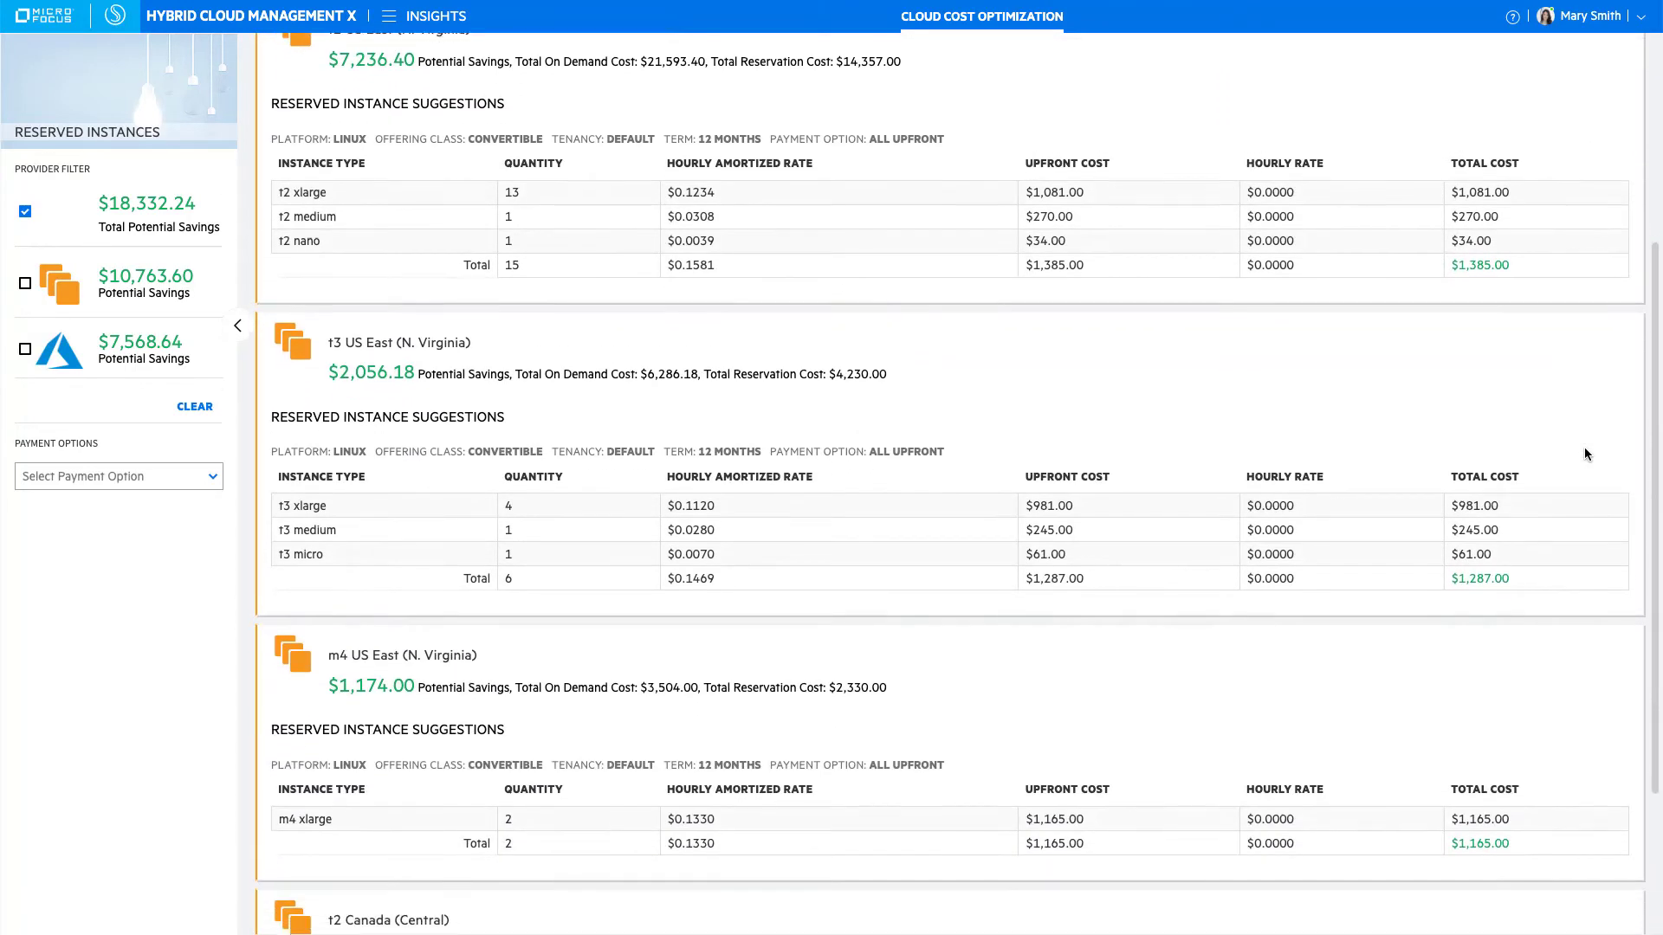
{"action": "scroll", "coordinate": [1584, 452], "scroll_direction": "down", "scroll_amount": 1}
{"action": "scroll", "coordinate": [1584, 452], "scroll_direction": "down", "scroll_amount": 1}
{"action": "scroll", "coordinate": [1583, 452], "scroll_direction": "down", "scroll_amount": 1}
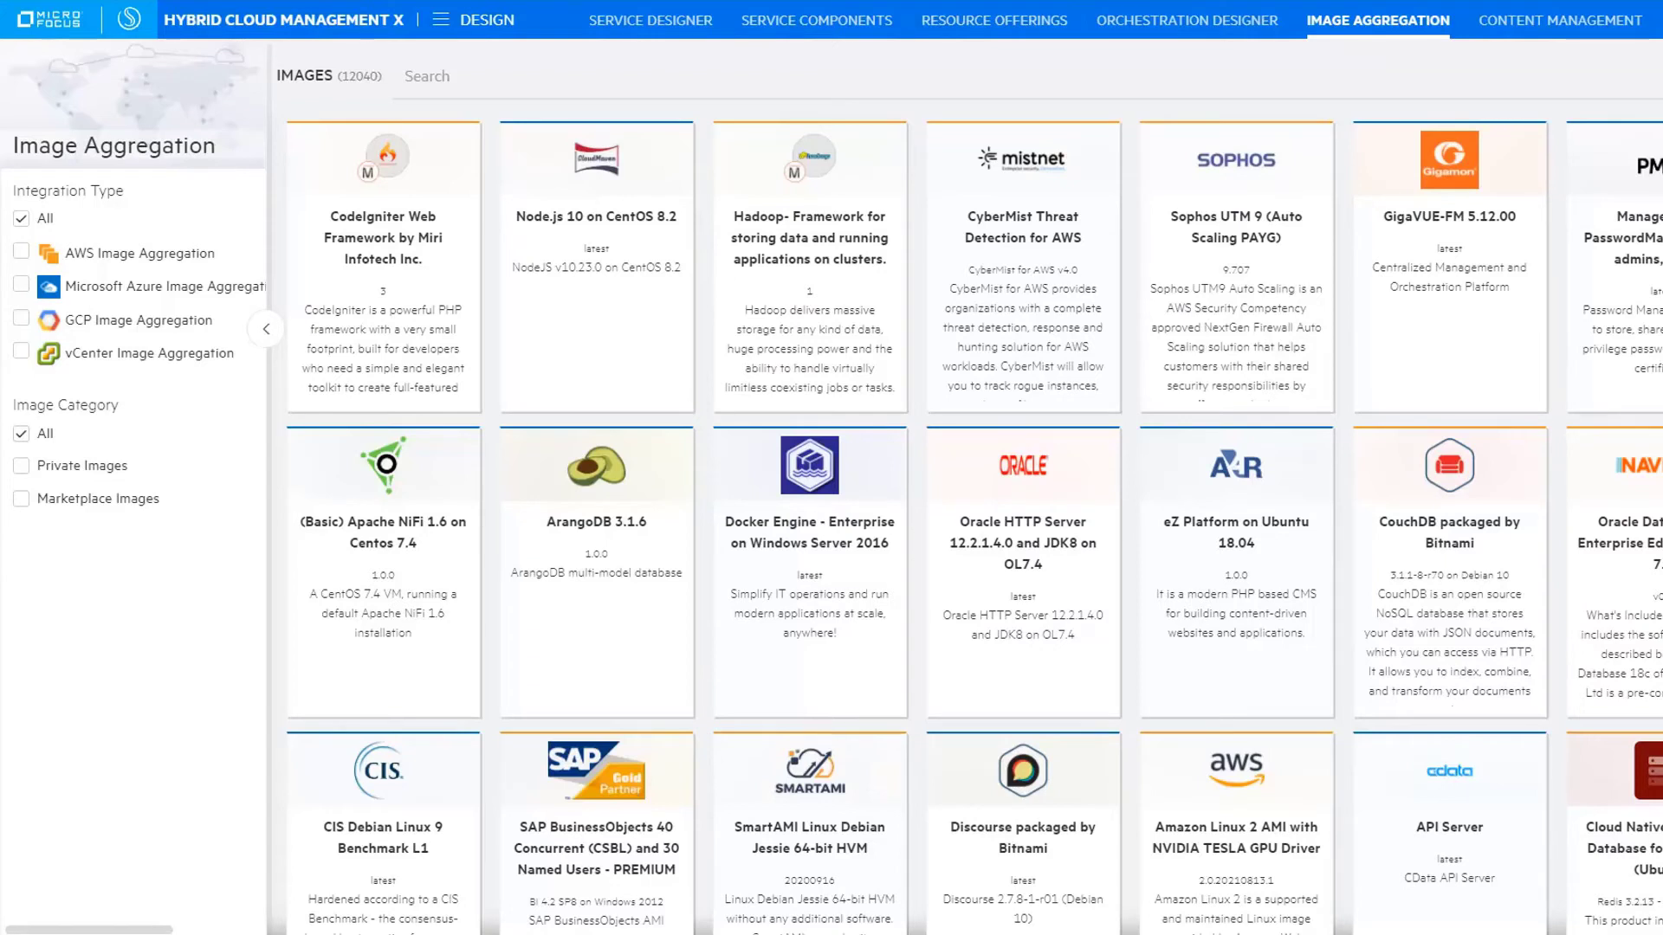
Step: Search the image catalog for 'Tomcat' and show only Microsoft Azure images
{"action": "left_click", "coordinate": [427, 76]}
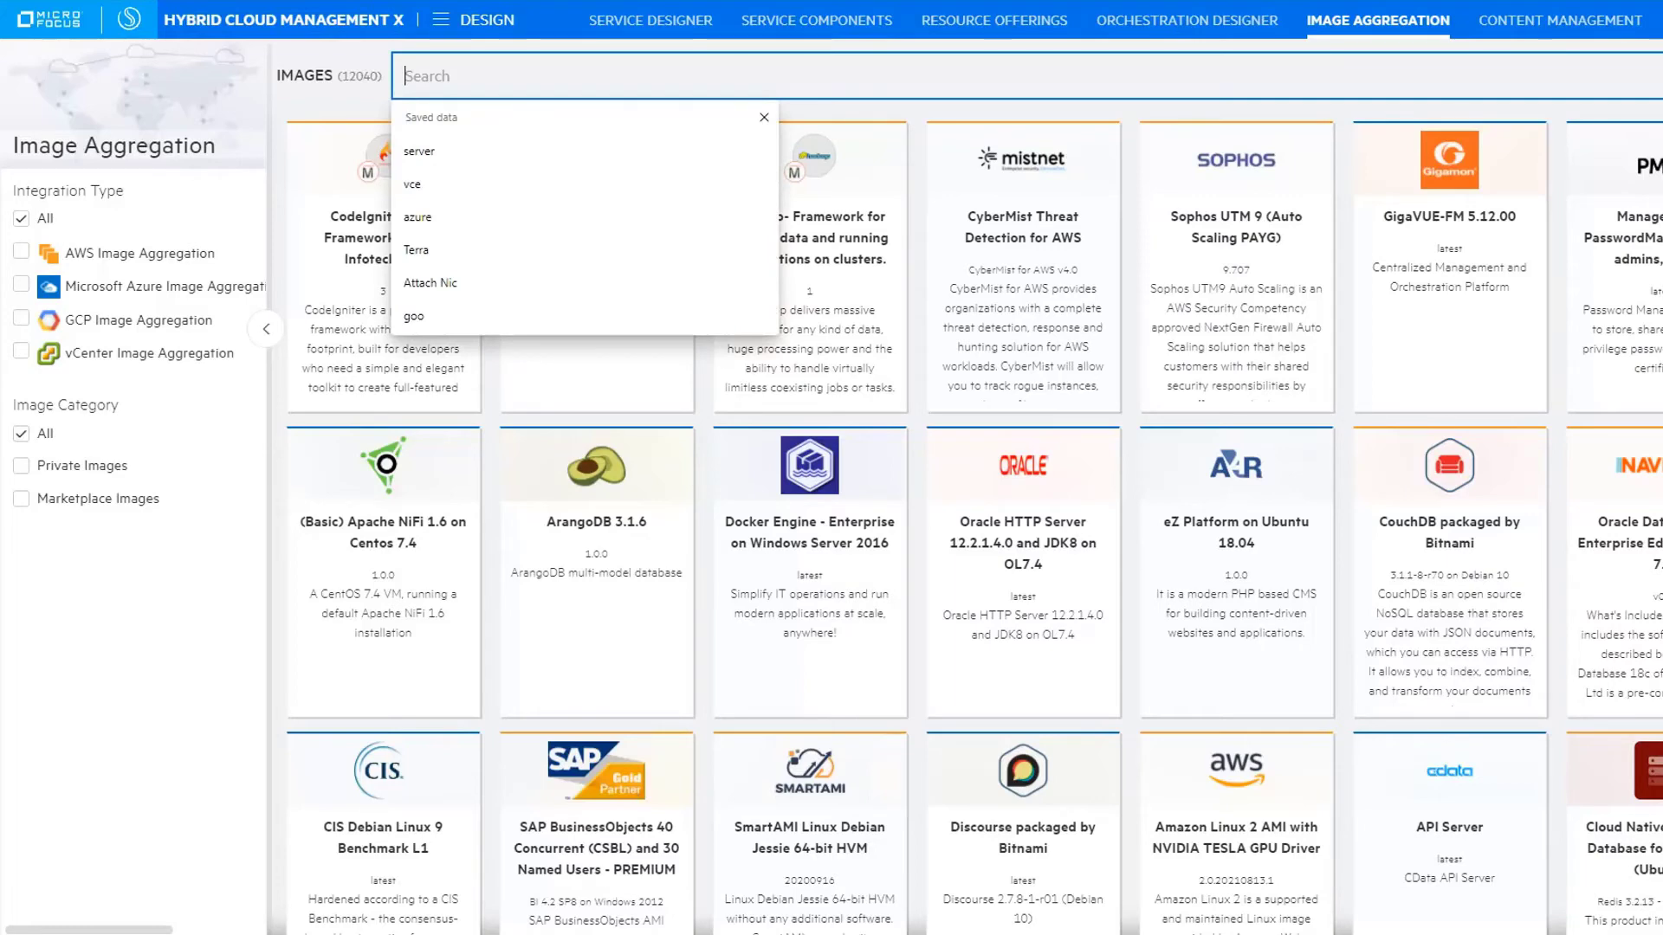
{"action": "type", "text": "Tomcat"}
{"action": "key", "text": "Return"}
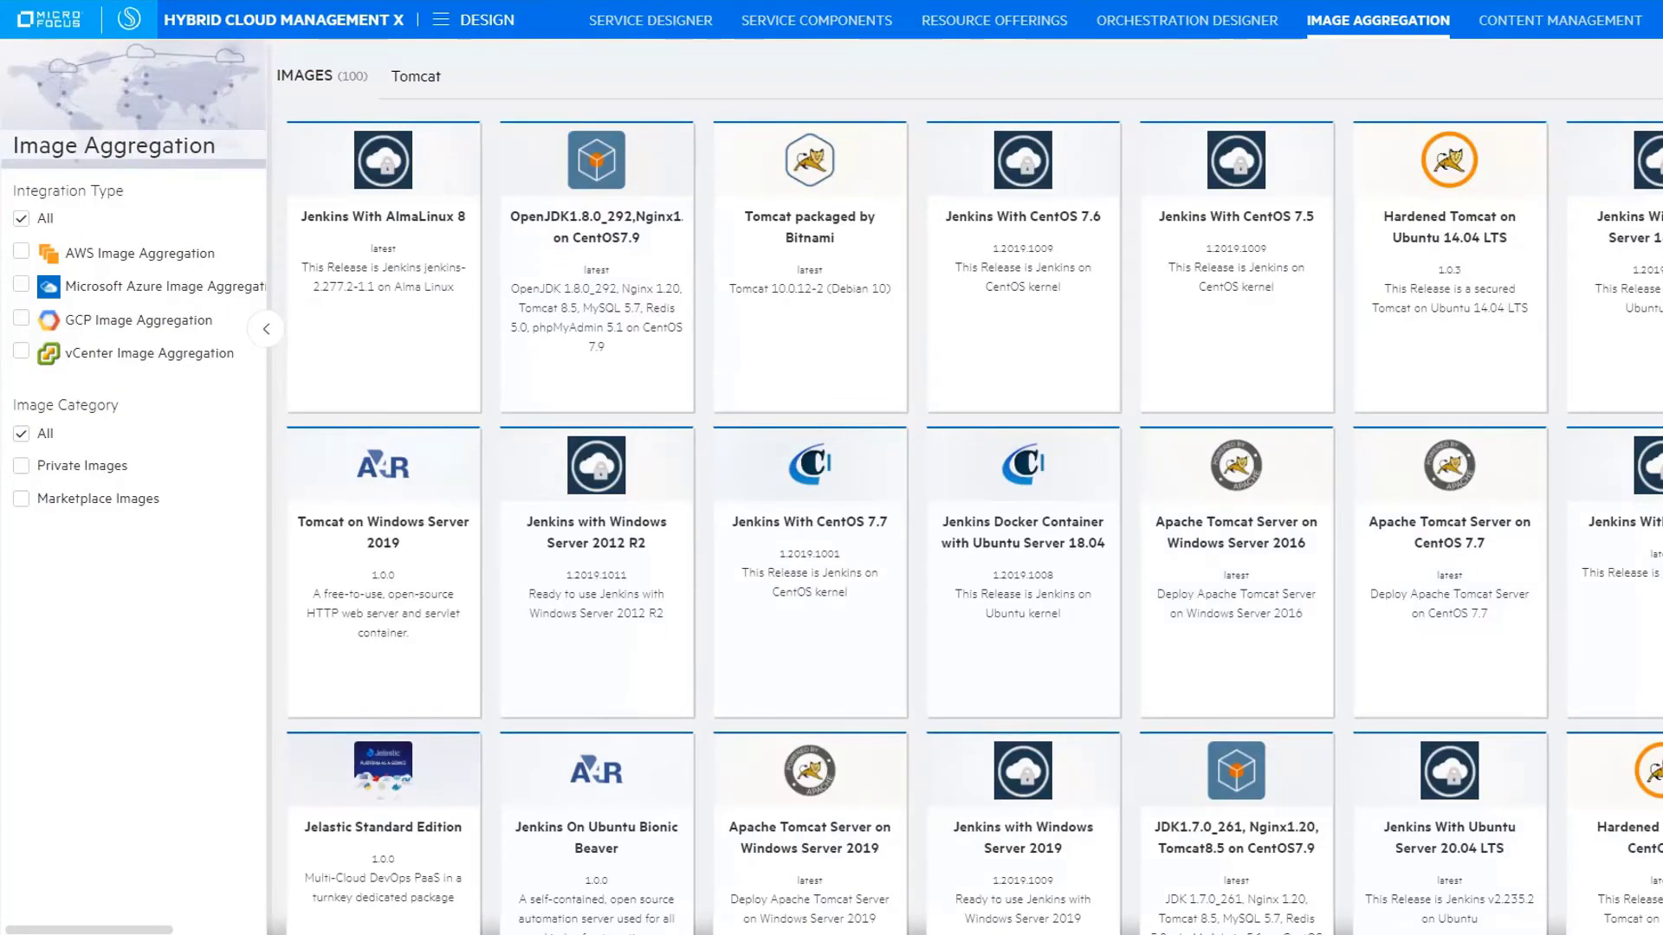
{"action": "left_click", "coordinate": [20, 284]}
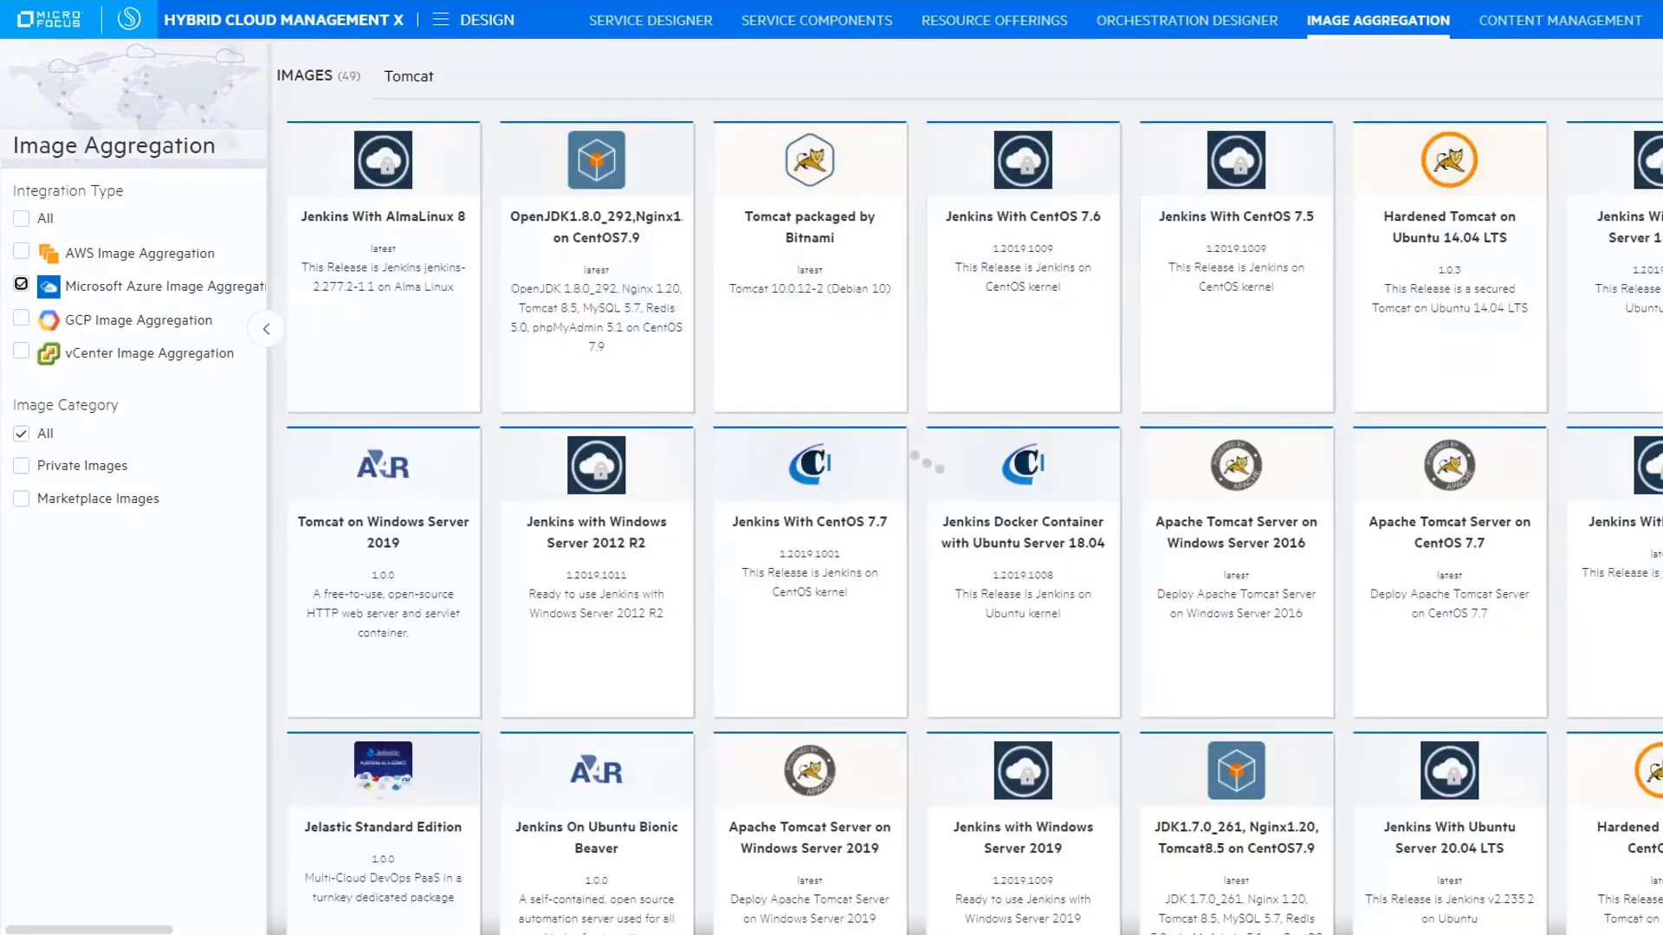
Step: Add Standard B20ms as an instance size for the Hardened Tomcat on Ubuntu 14.04 LTS image
{"action": "left_click", "coordinate": [1449, 337]}
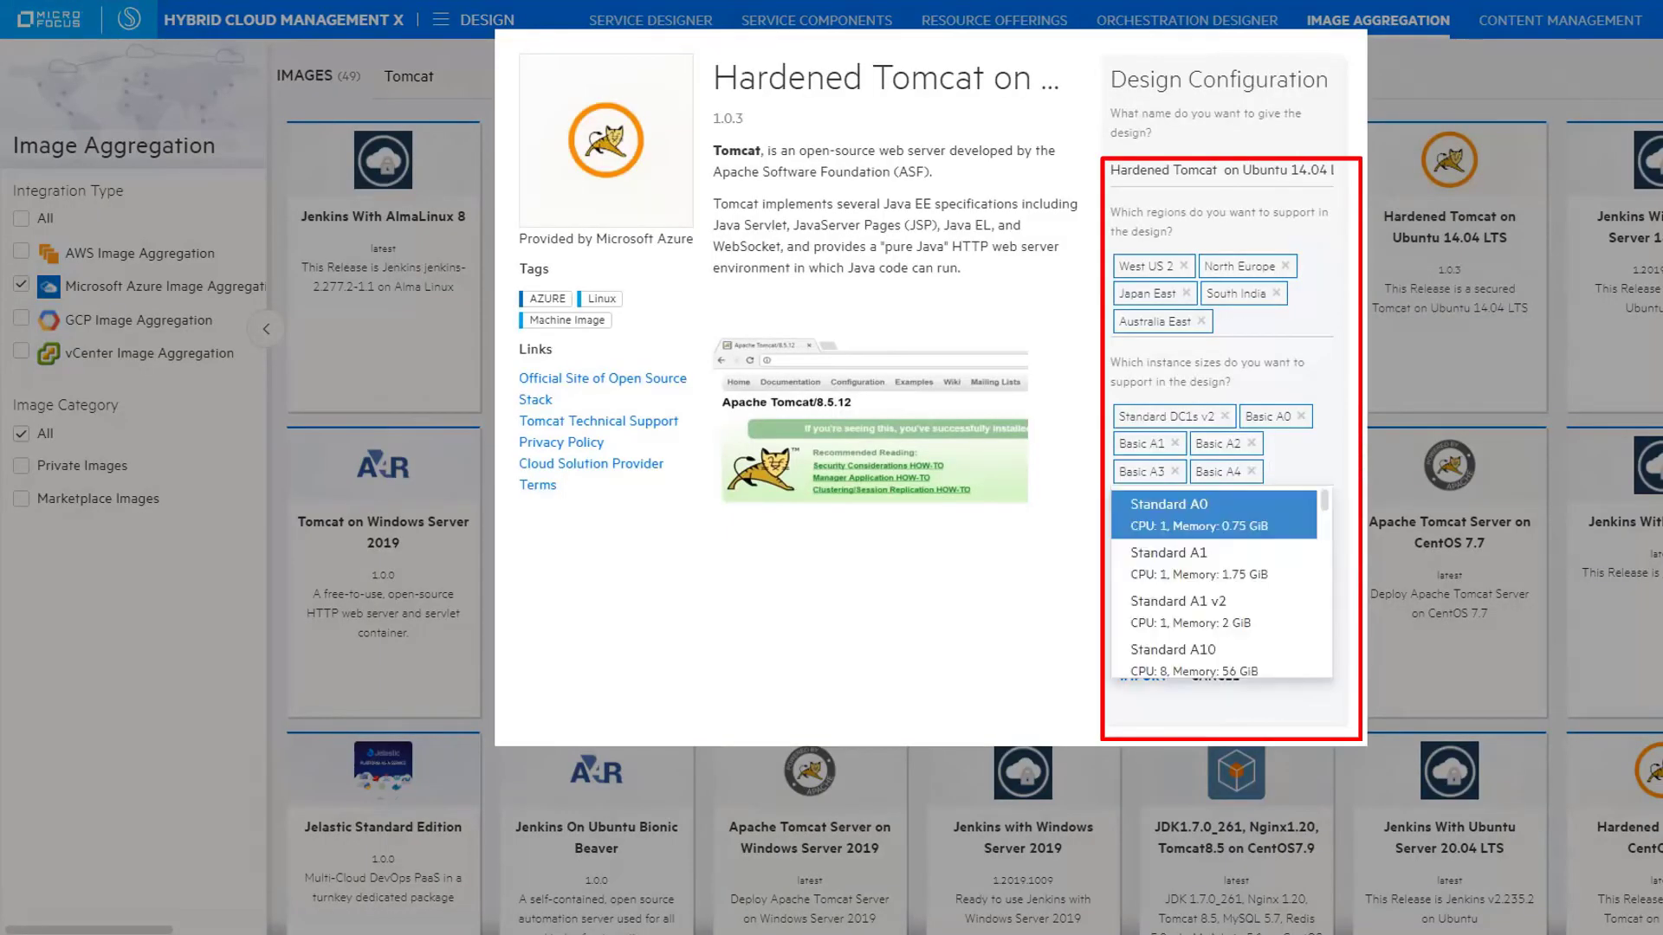
{"action": "scroll", "coordinate": [1212, 580], "scroll_direction": "down", "scroll_amount": 5}
{"action": "scroll", "coordinate": [1212, 581], "scroll_direction": "down", "scroll_amount": 5}
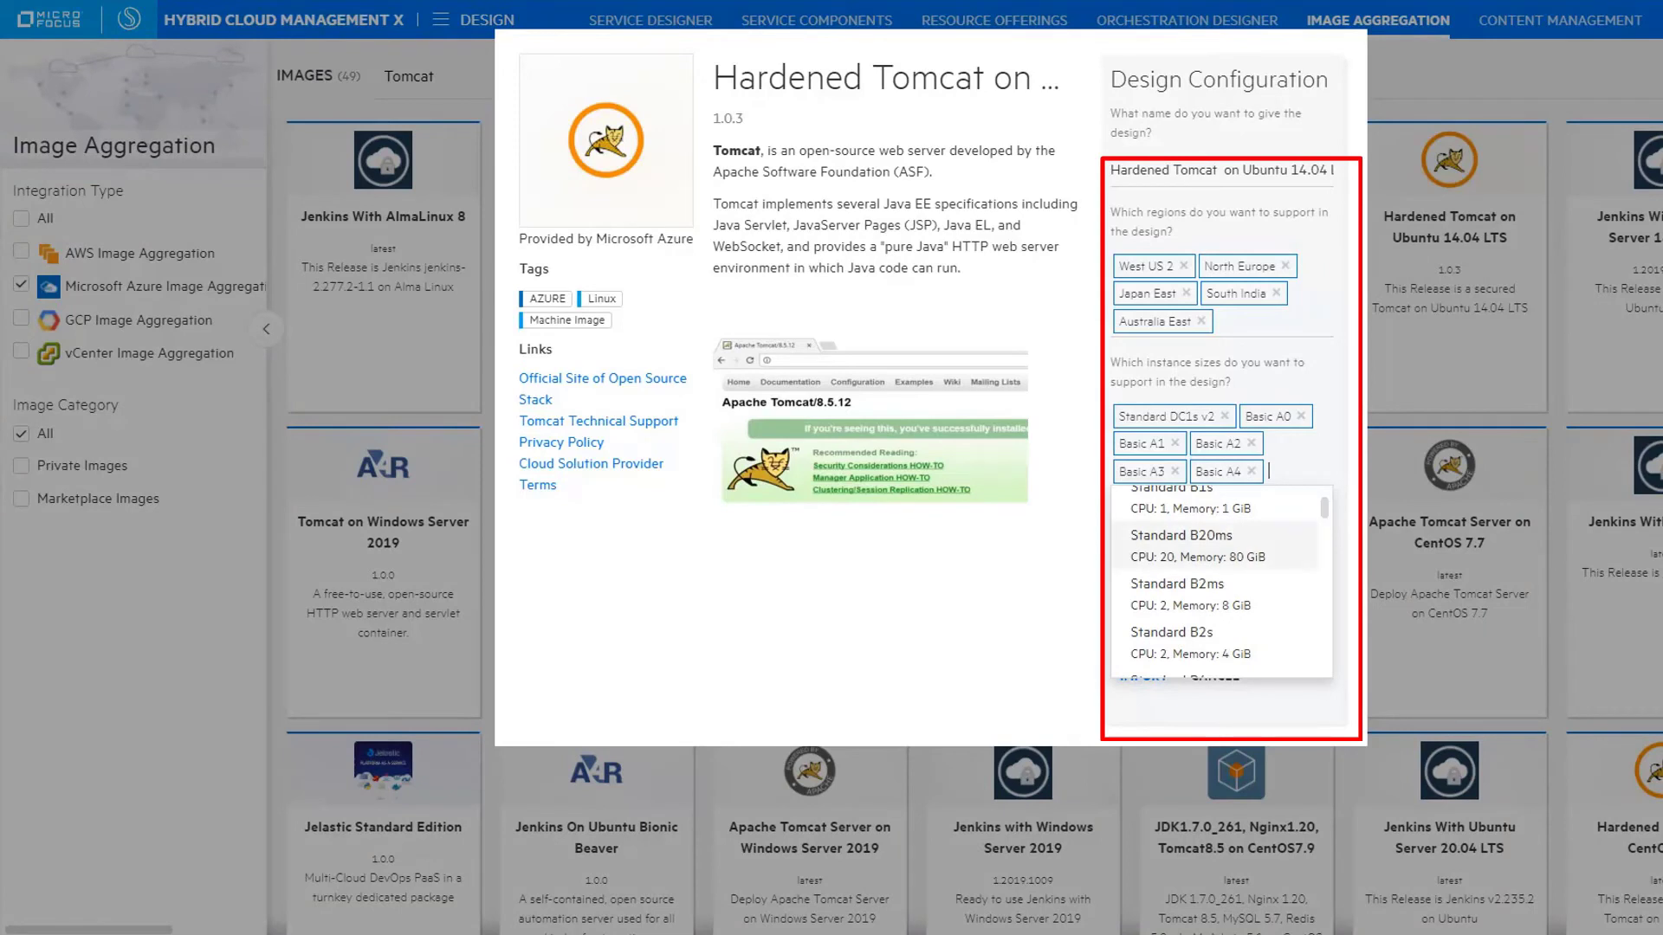
{"action": "left_click", "coordinate": [1213, 545]}
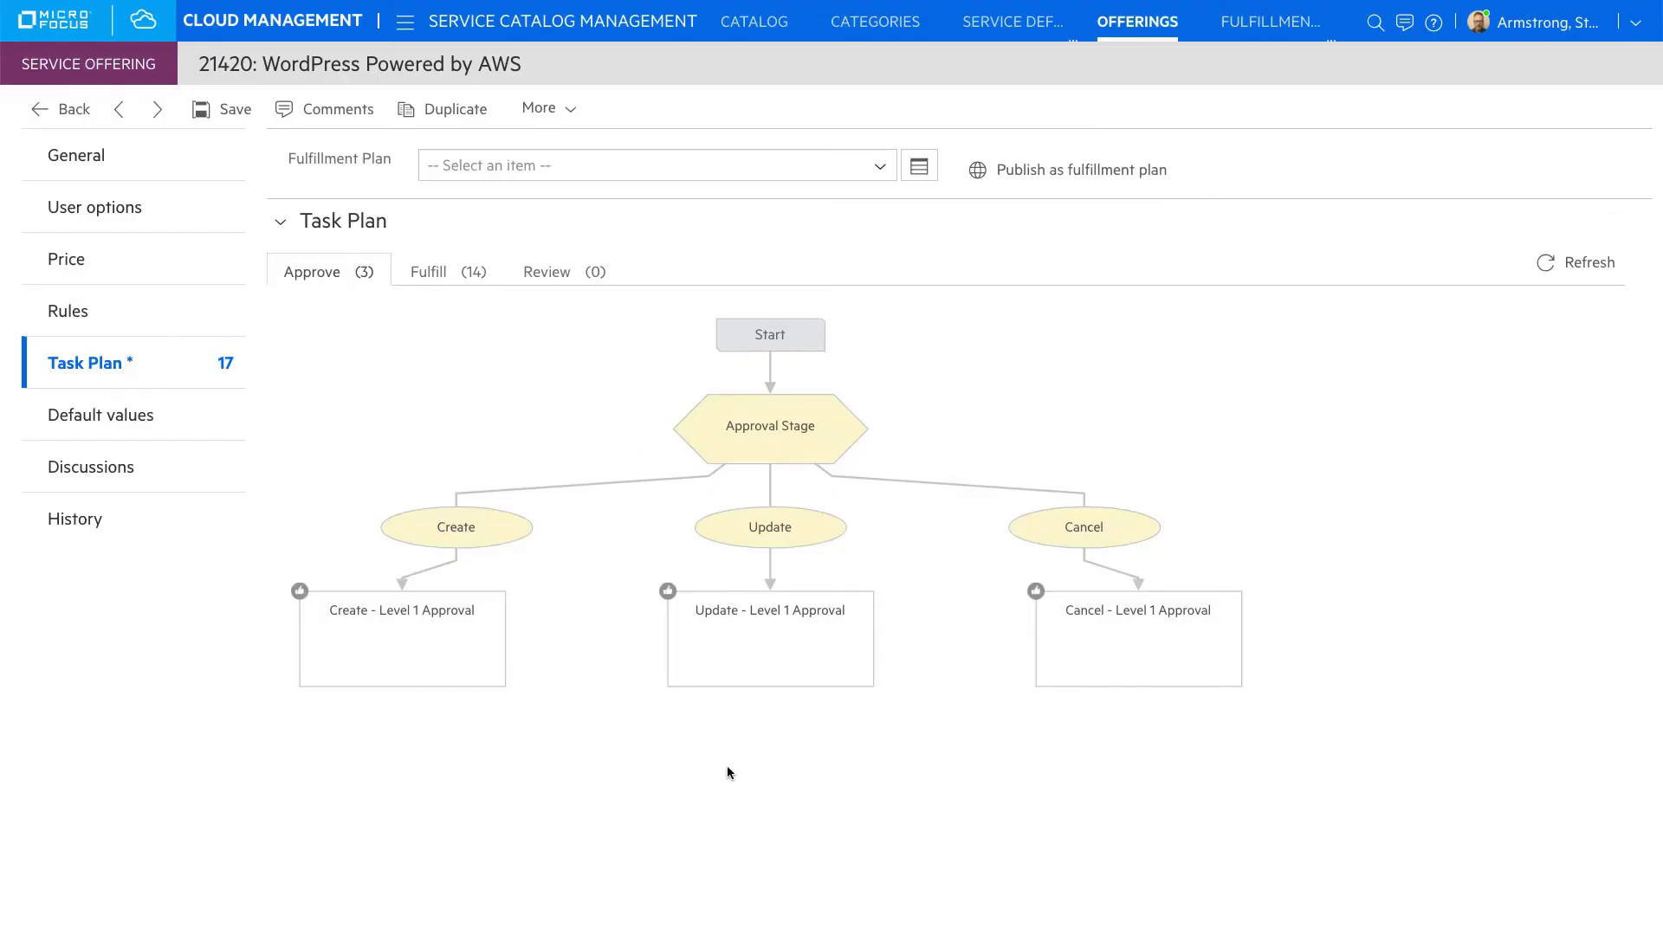
Step: Add an Update - Level 2 approval to the approval stage, approved by the Accounting group
{"action": "left_click", "coordinate": [767, 462]}
{"action": "left_click", "coordinate": [895, 458]}
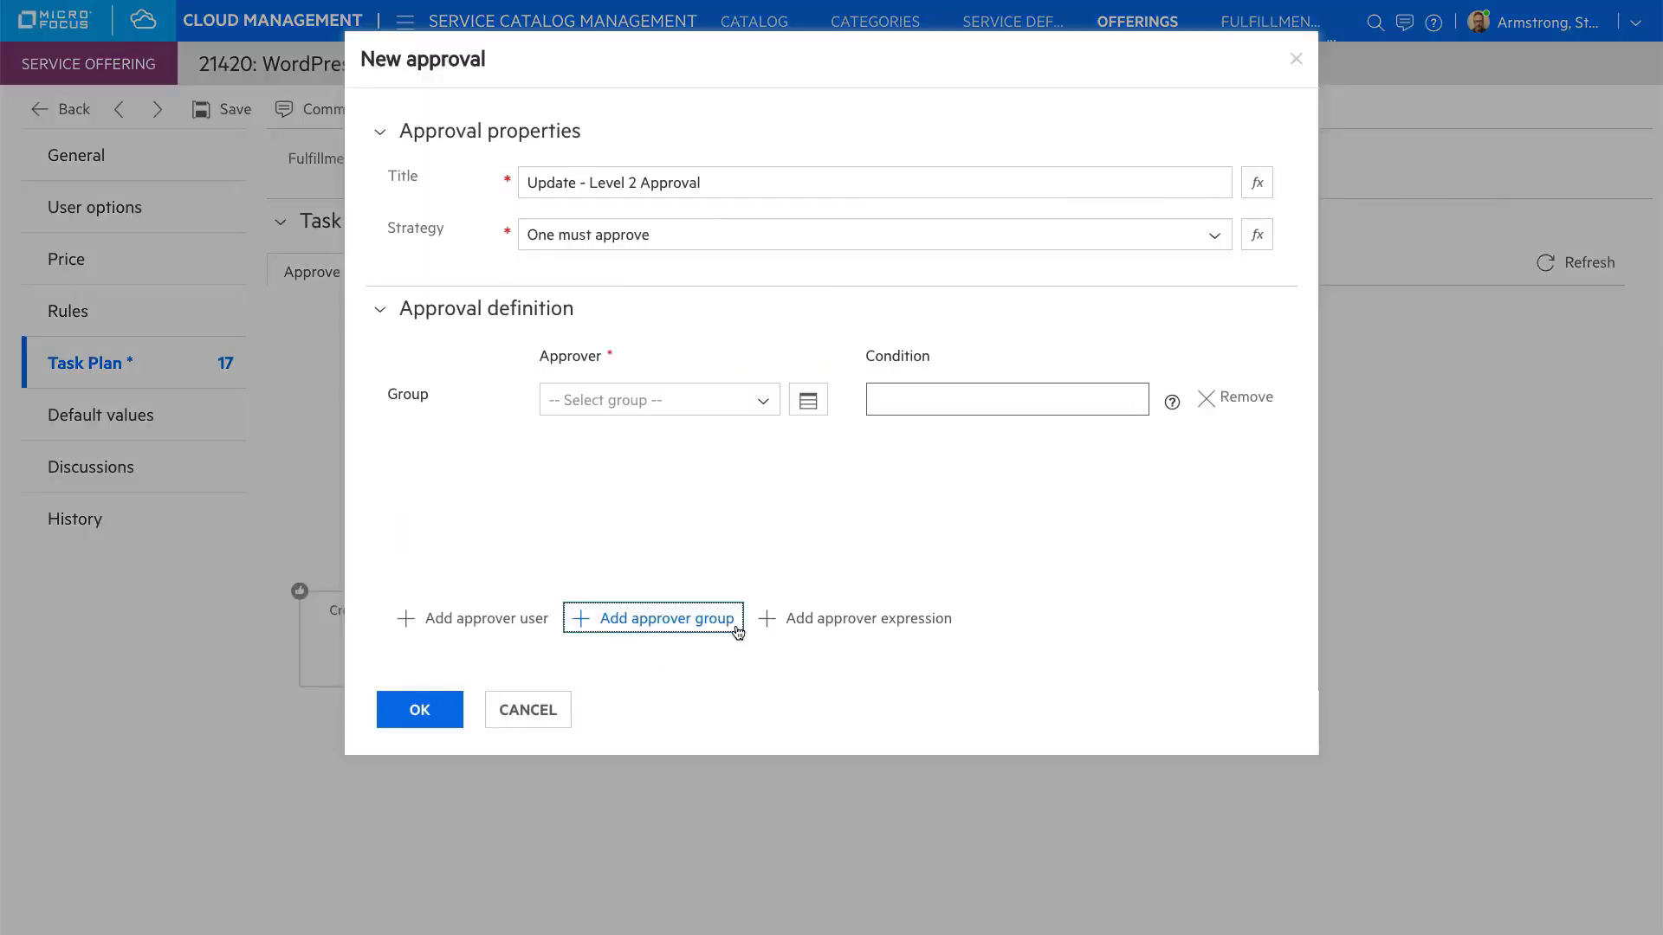
{"action": "left_click", "coordinate": [753, 400]}
{"action": "left_click", "coordinate": [710, 490]}
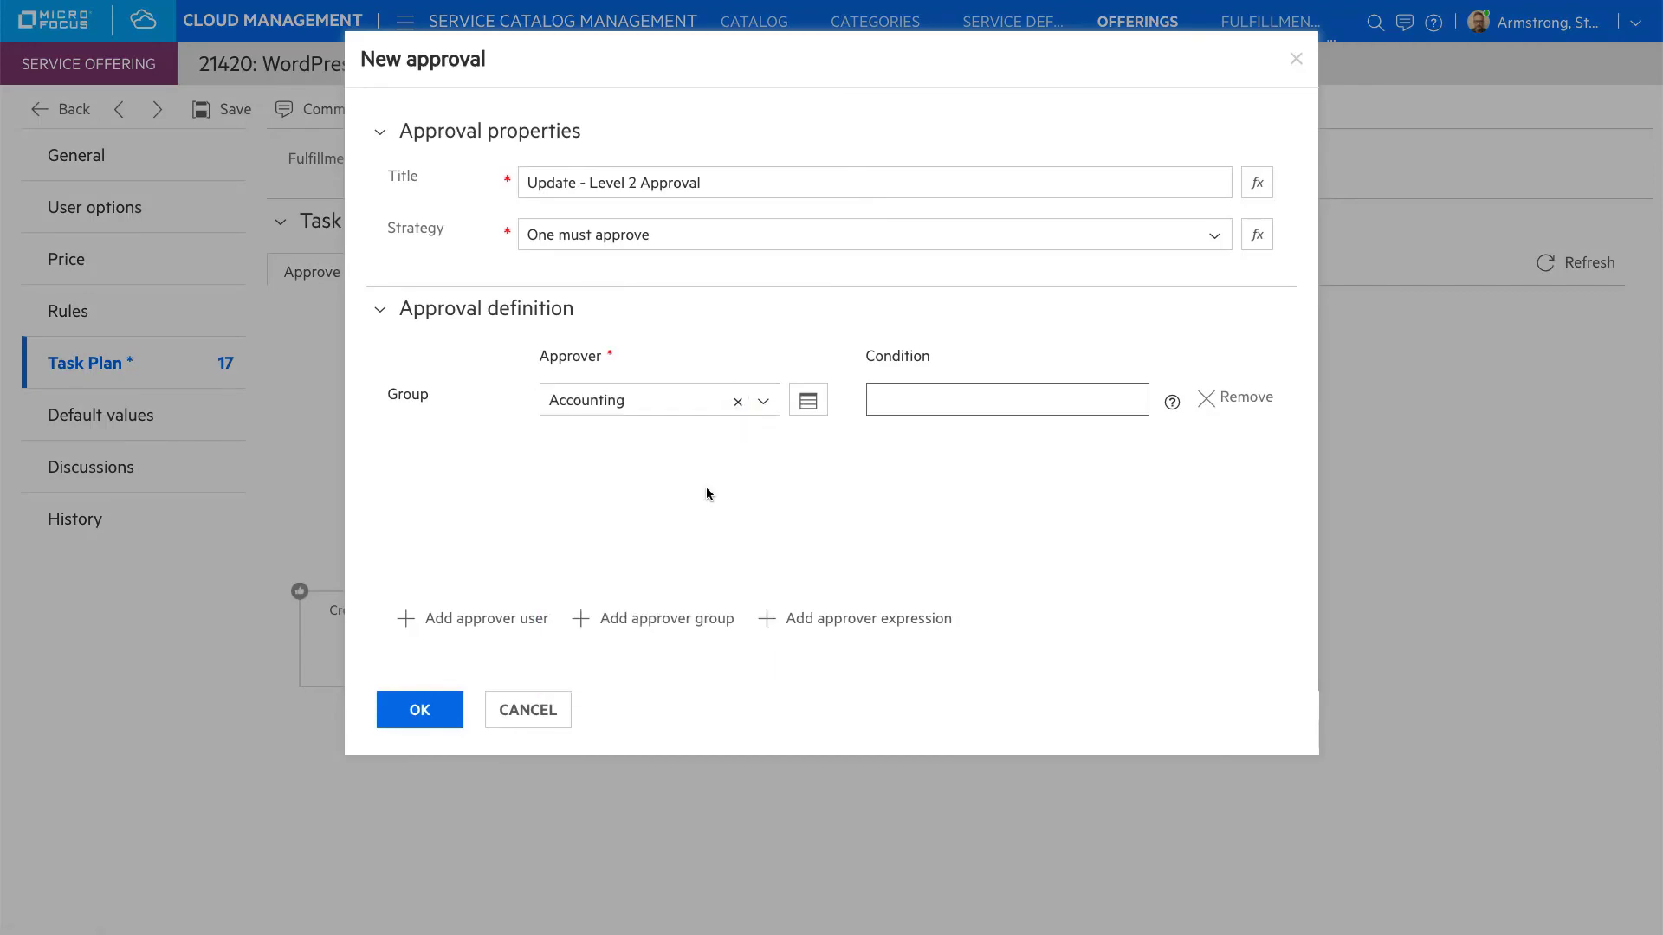
{"action": "left_click", "coordinate": [442, 708]}
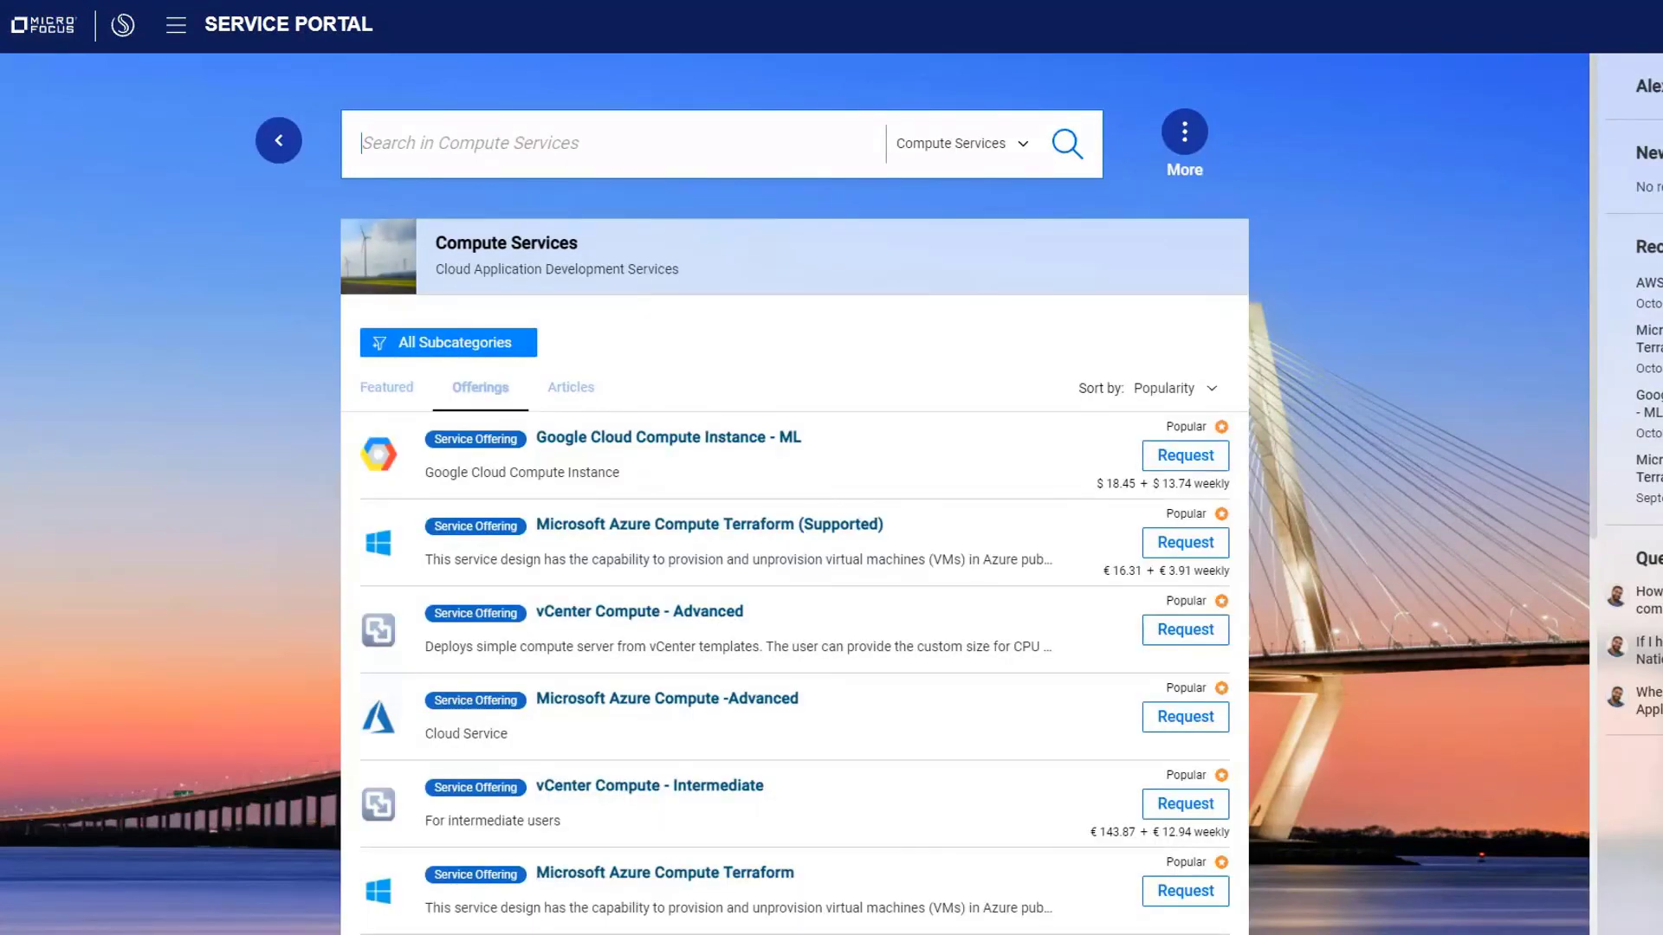
{"action": "scroll", "coordinate": [795, 494], "scroll_direction": "down", "scroll_amount": 2}
{"action": "scroll", "coordinate": [794, 494], "scroll_direction": "down", "scroll_amount": 1}
{"action": "scroll", "coordinate": [794, 494], "scroll_direction": "down", "scroll_amount": 1}
{"action": "scroll", "coordinate": [794, 493], "scroll_direction": "down", "scroll_amount": 2}
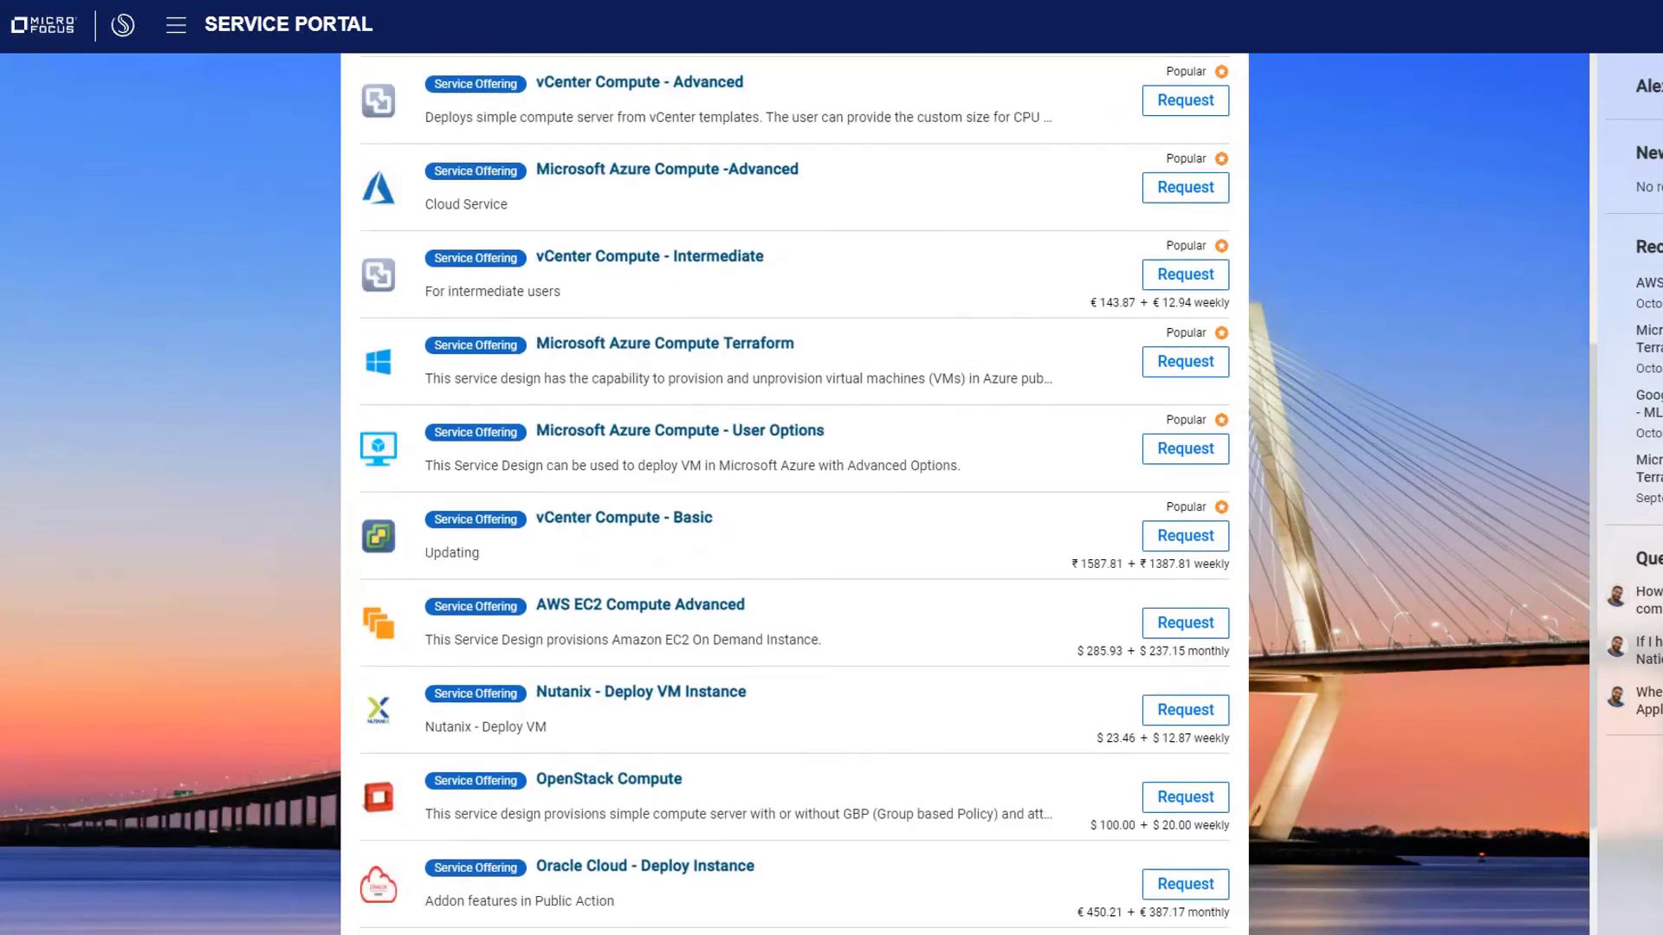
{"action": "scroll", "coordinate": [794, 494], "scroll_direction": "down", "scroll_amount": 2}
{"action": "scroll", "coordinate": [794, 494], "scroll_direction": "down", "scroll_amount": 1}
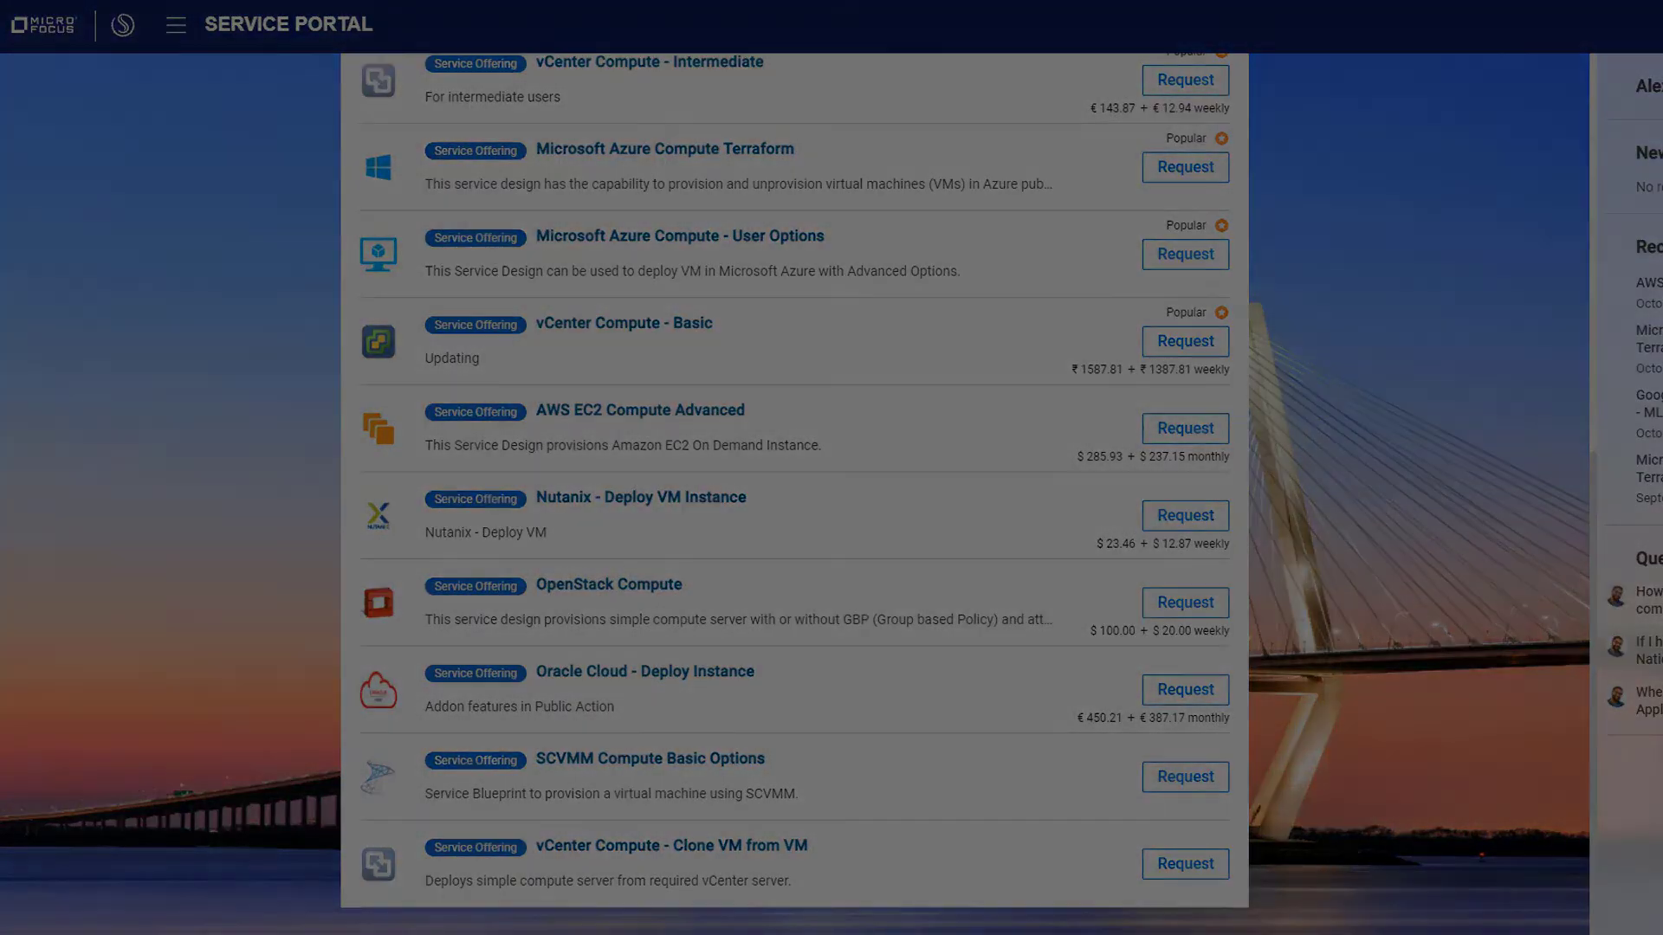